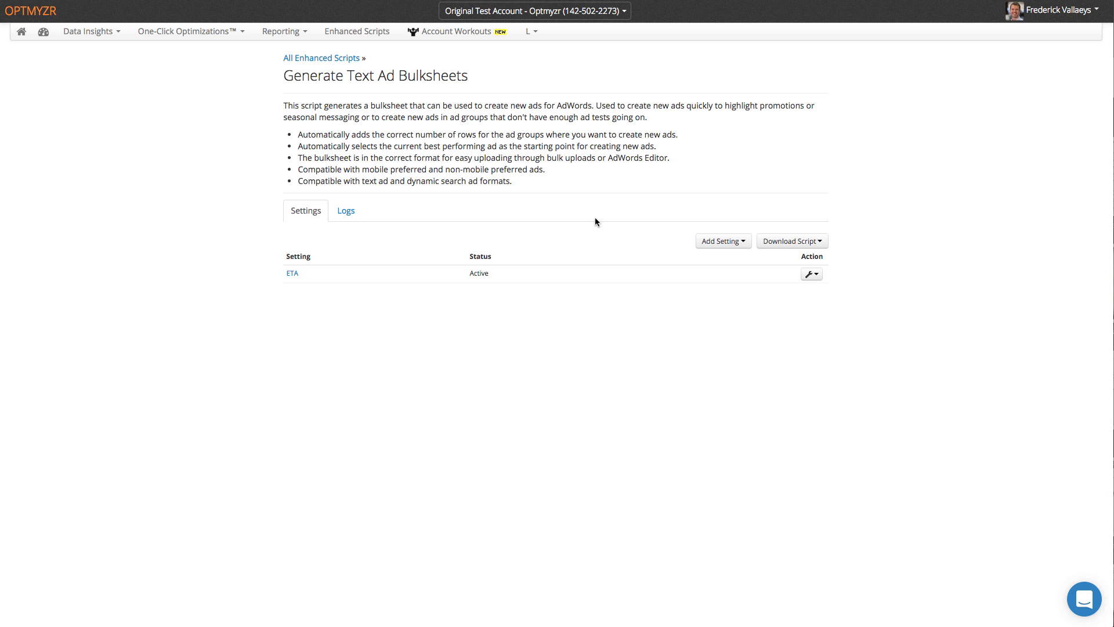
- Create a new script setting for text ad bulksheets and name it "Seasonal Ad Text"
left_click(717, 243)
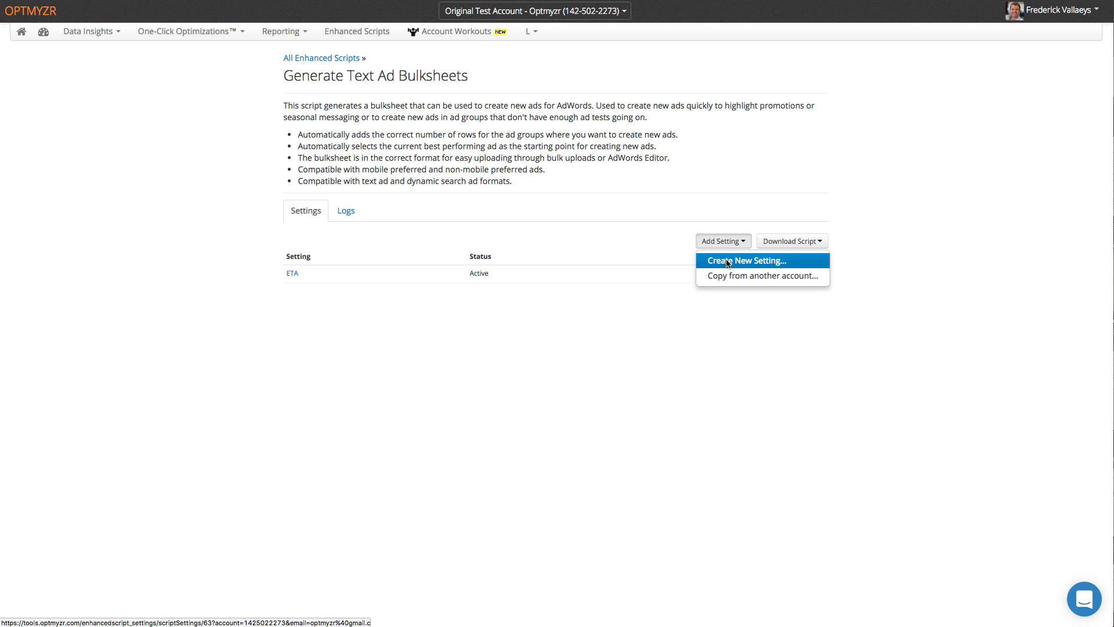
left_click(727, 263)
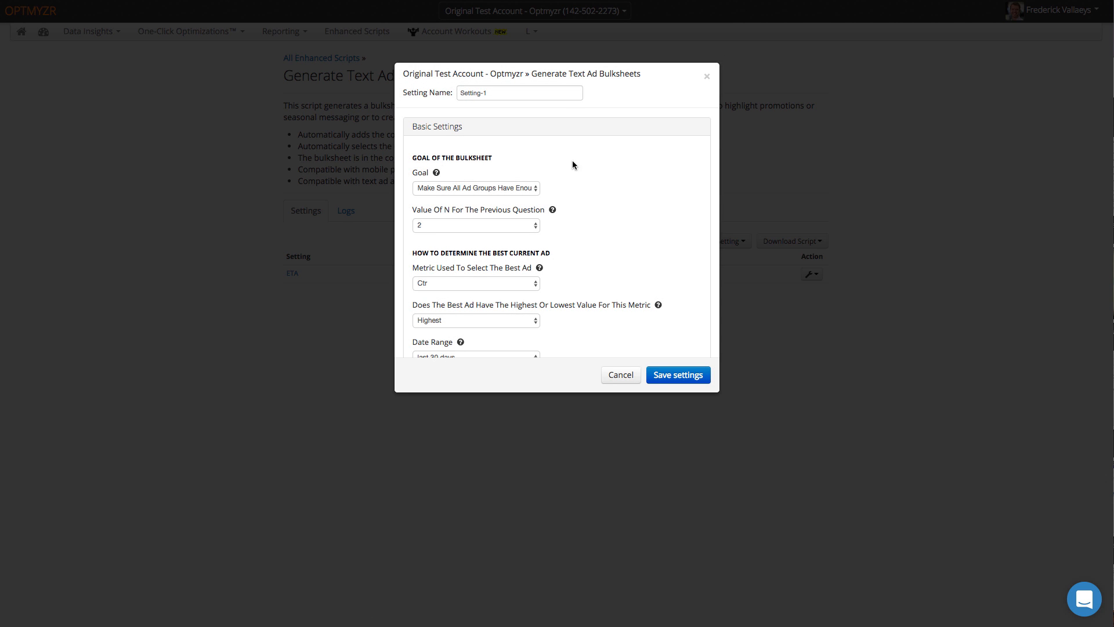
left_click_drag(490, 94, 437, 95)
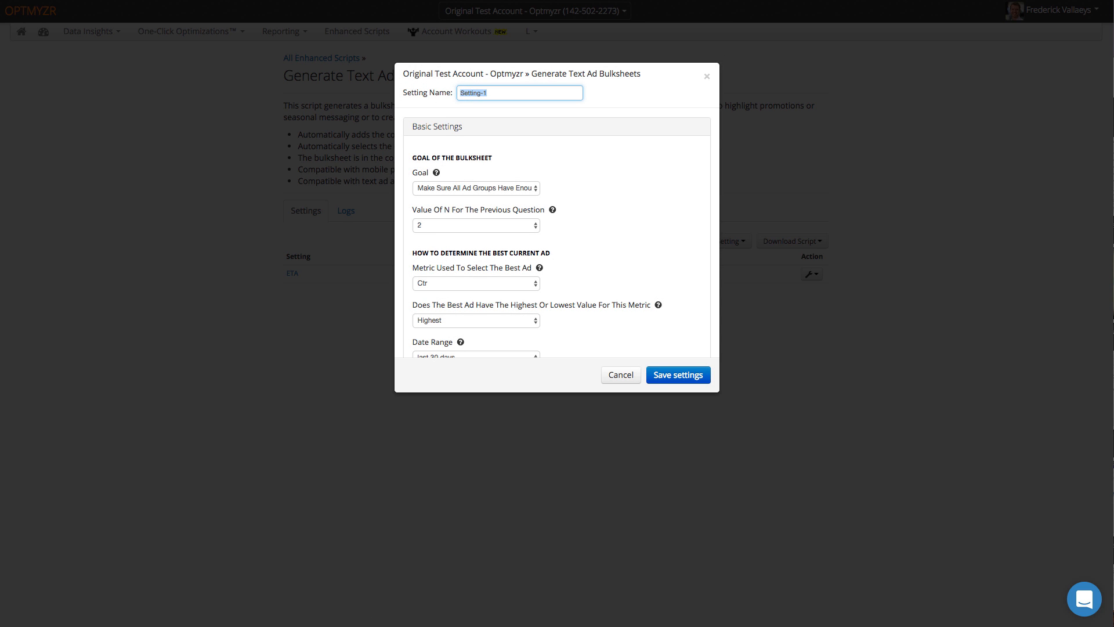
type("Seasonal Ad Text")
- Set the bulksheet goal to Add The Same Number [N] Of New Ads To All Ad Groups, with N as 1
left_click(476, 188)
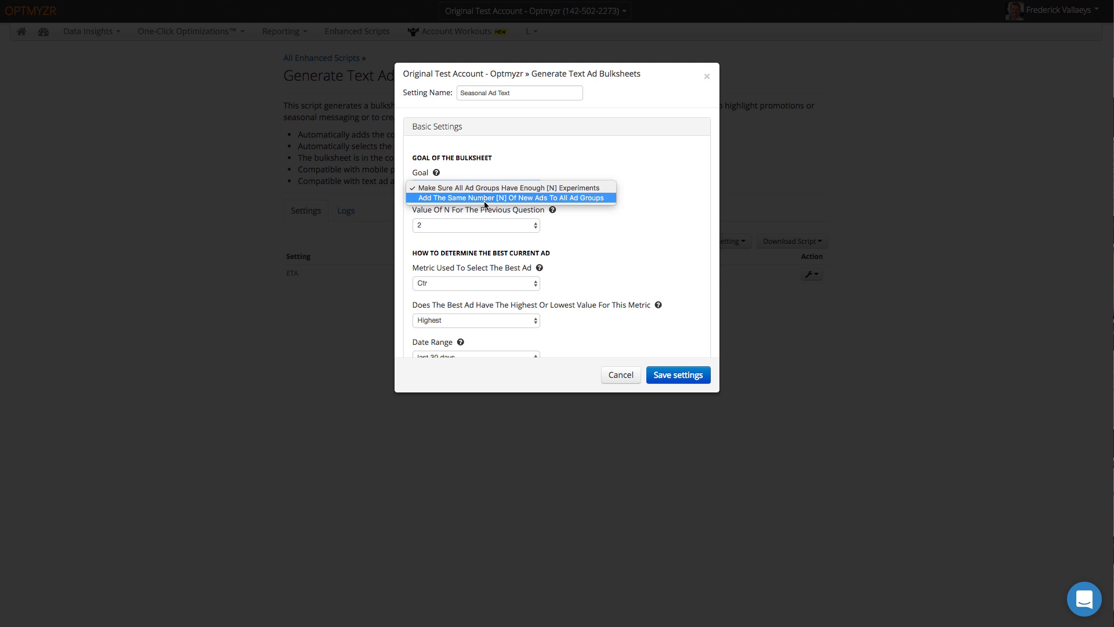
left_click(485, 200)
left_click(486, 225)
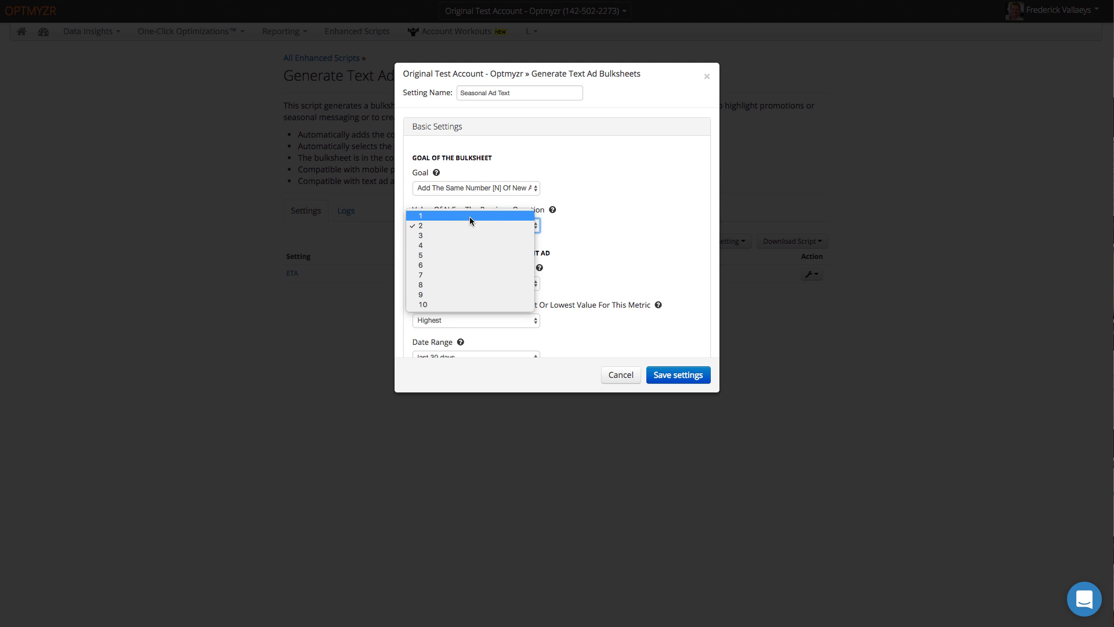
key("Escape")
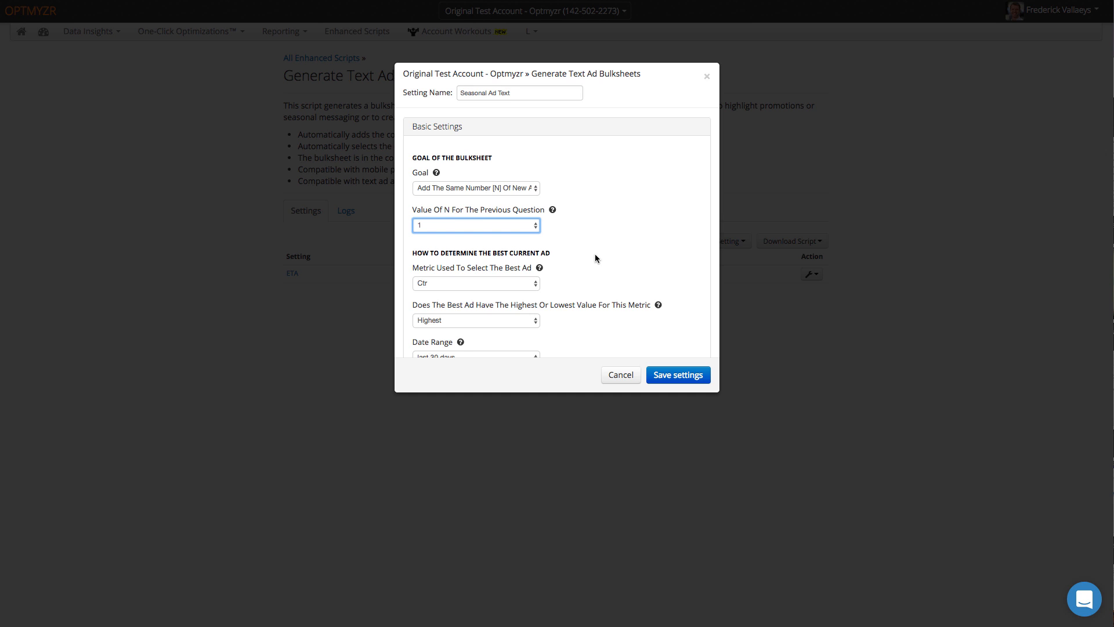
- Choose Ctr as the metric for selecting the best ad, with Highest as the winning value
scroll(596, 253, "down", 5)
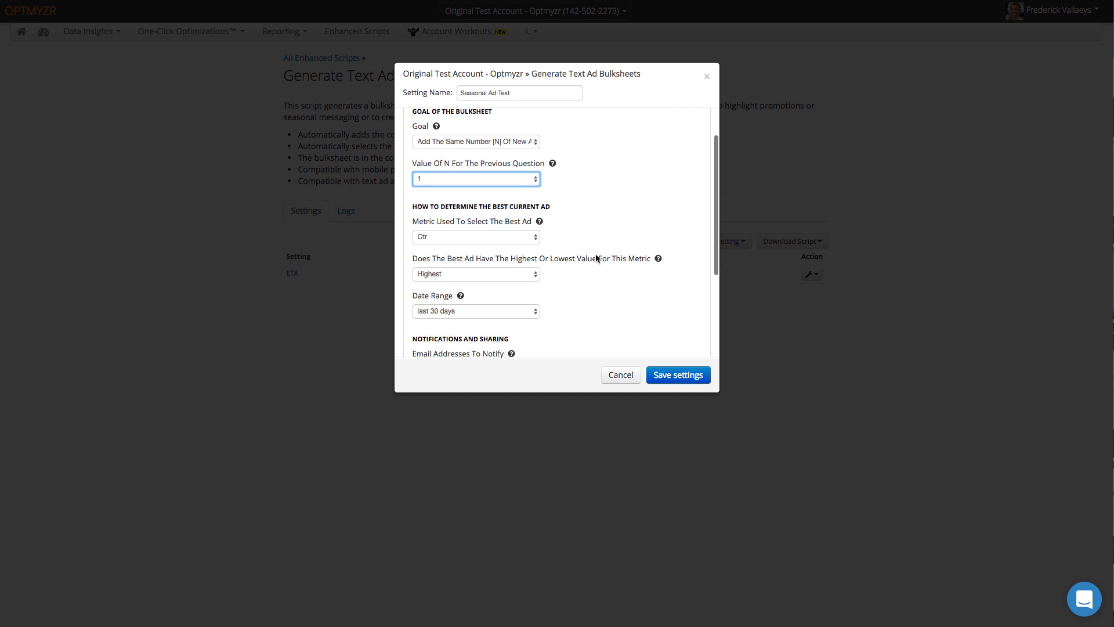
scroll(595, 253, "down", 2)
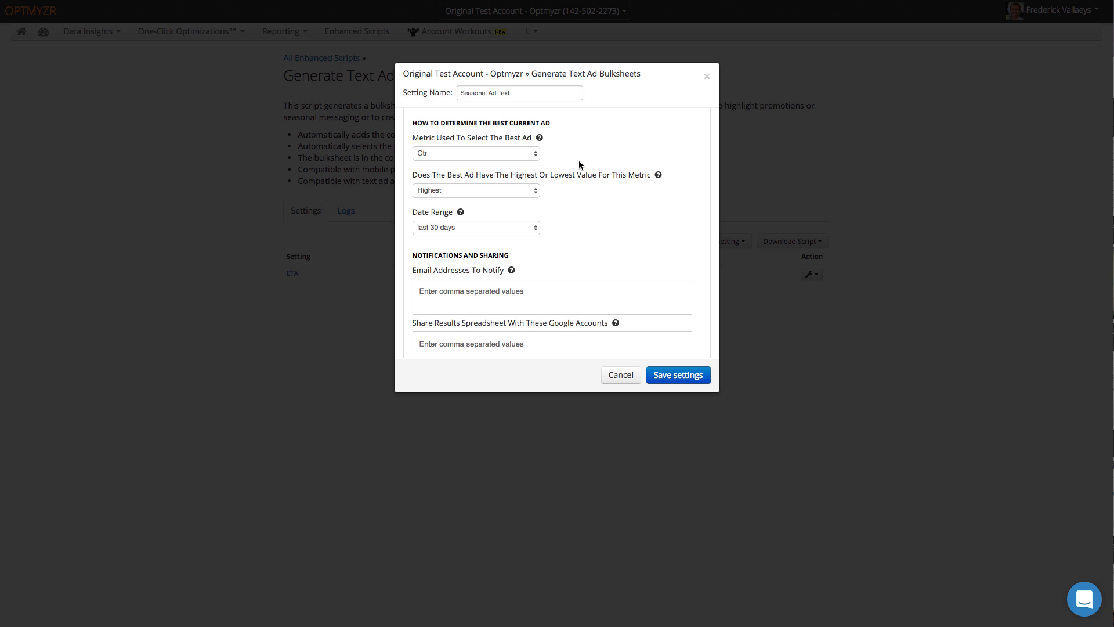
left_click(536, 157)
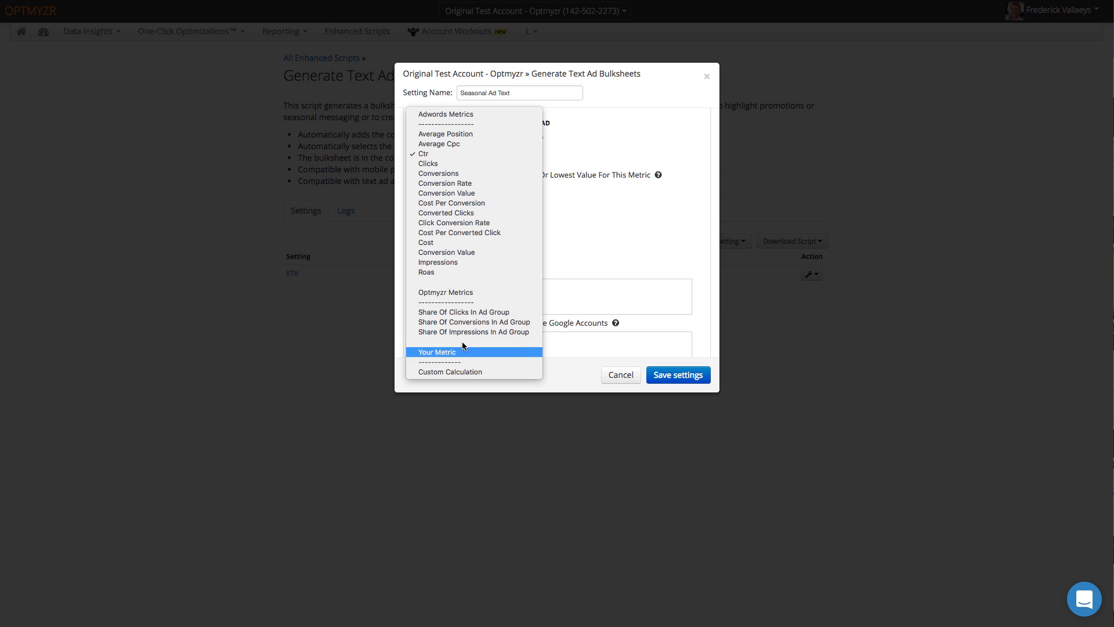
left_click(428, 156)
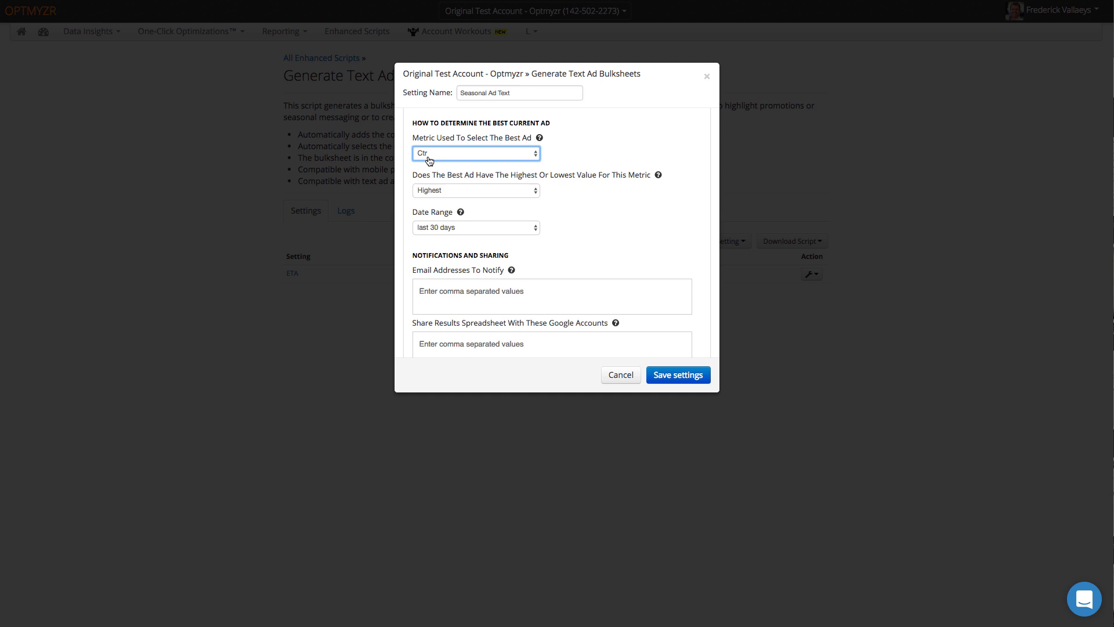
left_click(450, 190)
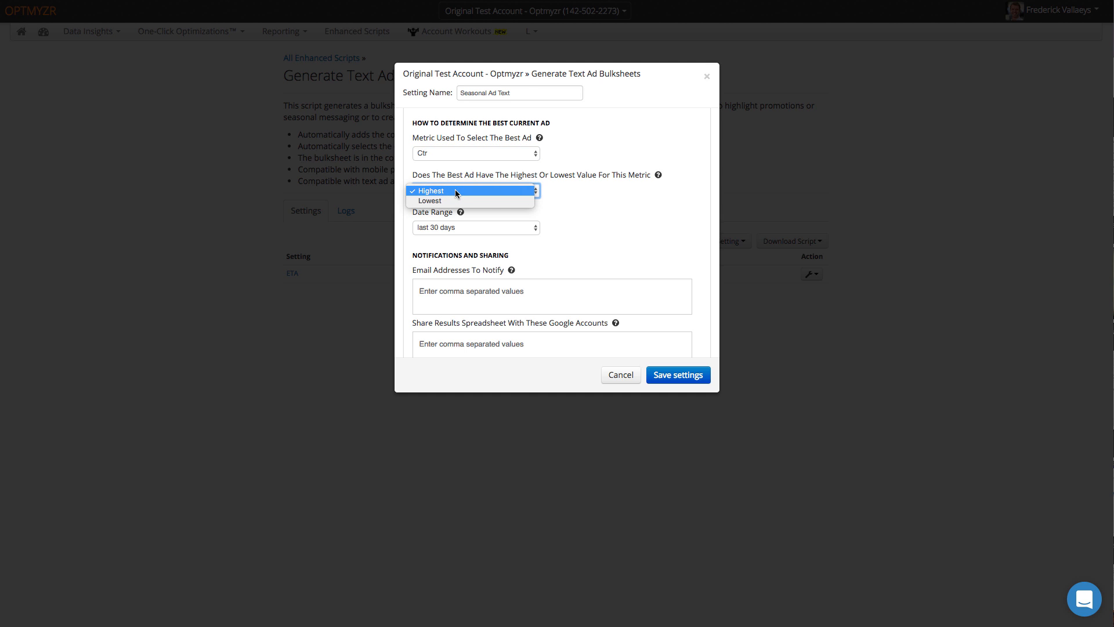
left_click(455, 191)
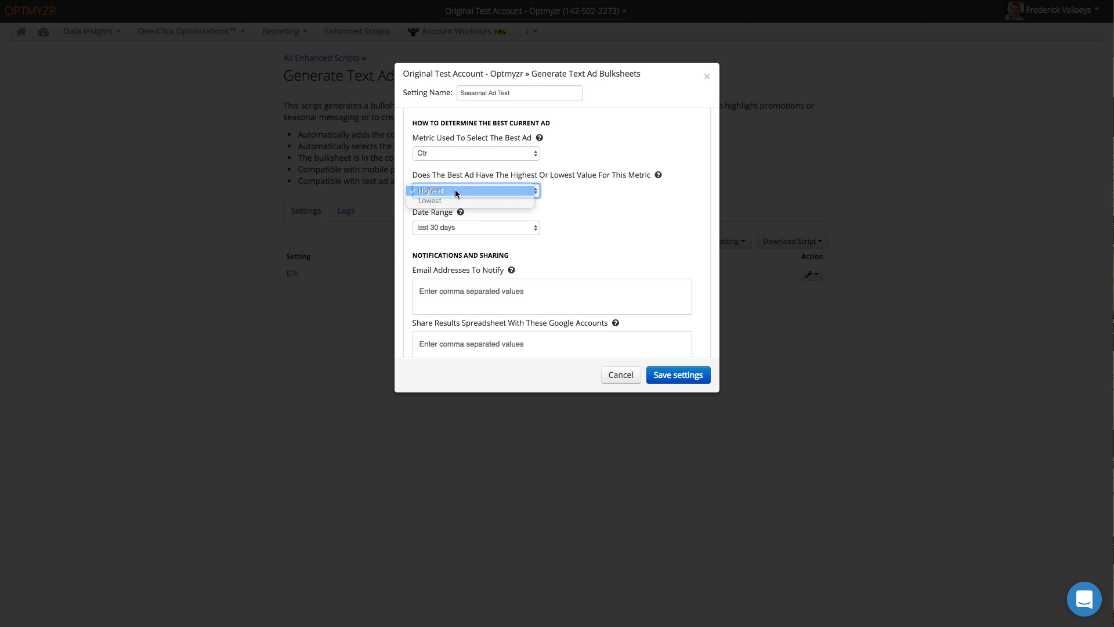
- Try Cost Per Conversion as the best-ad metric, check the highest/lowest choices, and restore Ctr
left_click(450, 154)
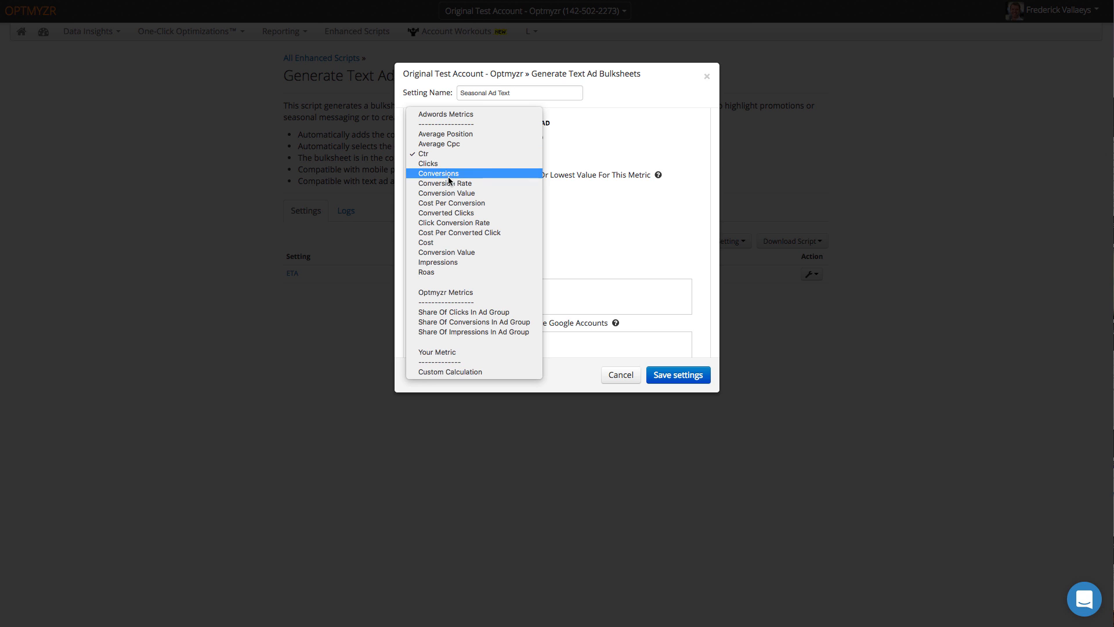
left_click(447, 202)
left_click(442, 189)
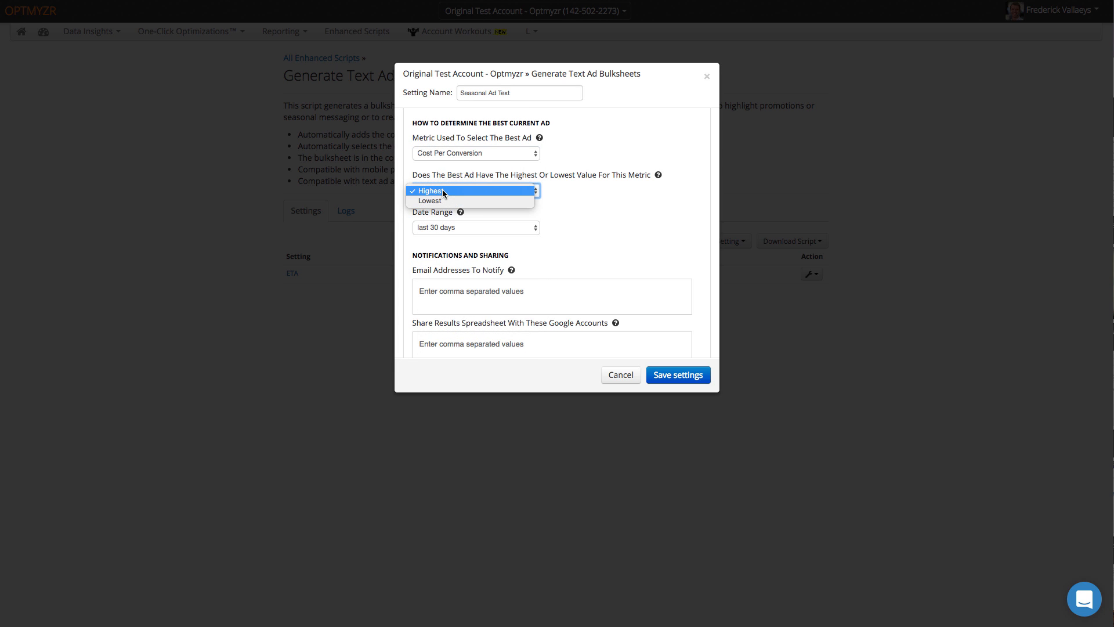
left_click(442, 189)
left_click(448, 154)
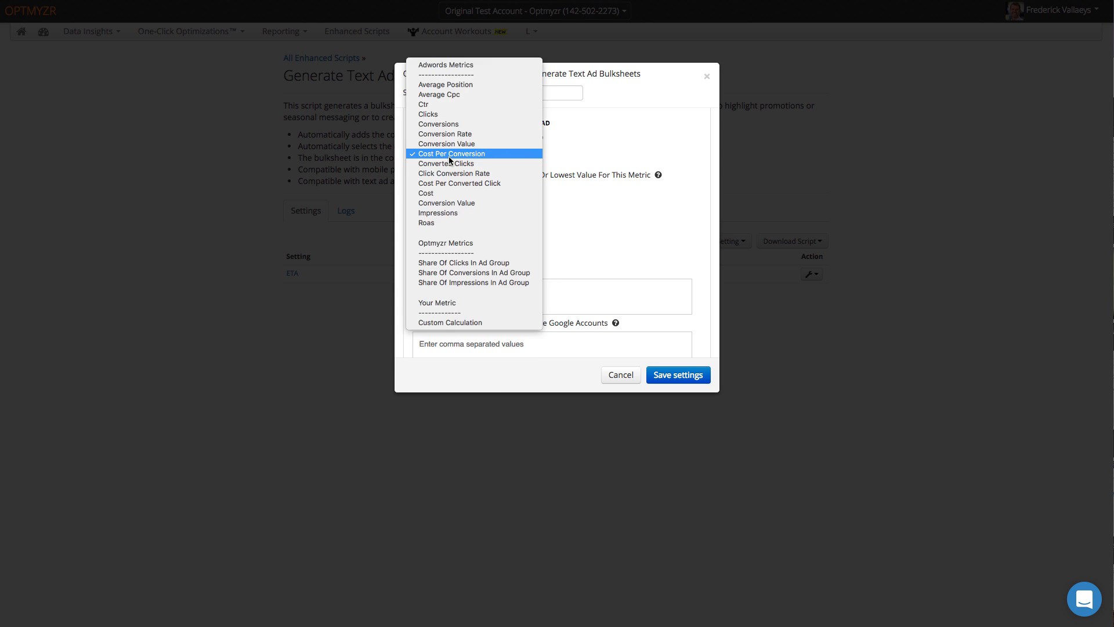
left_click(436, 106)
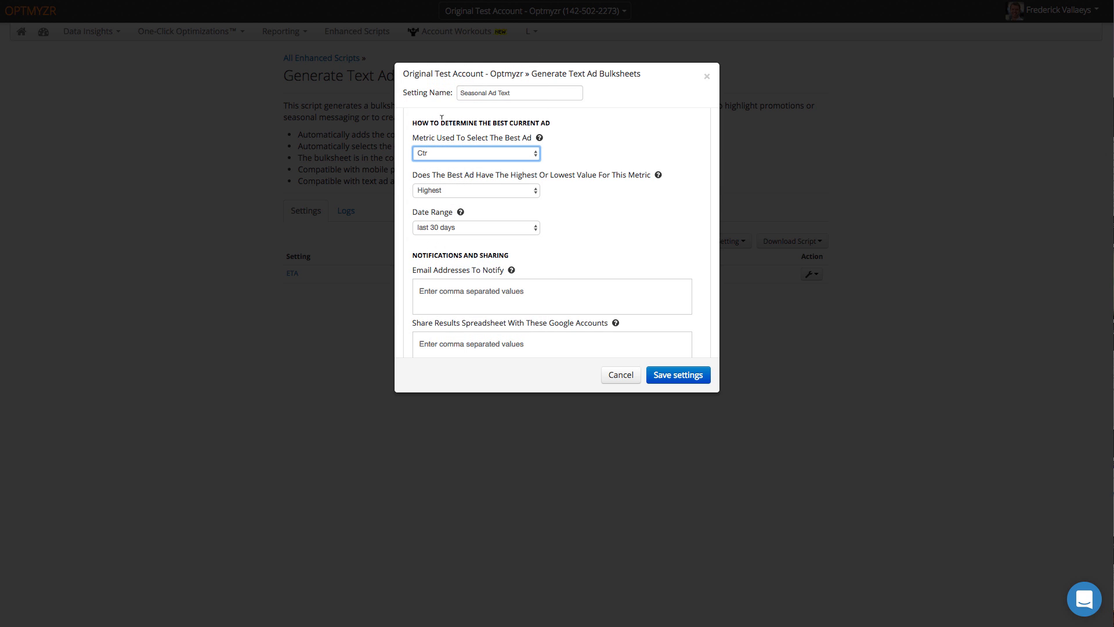
- Choose last 30 days as the date range for determining the best current ad
left_click(526, 227)
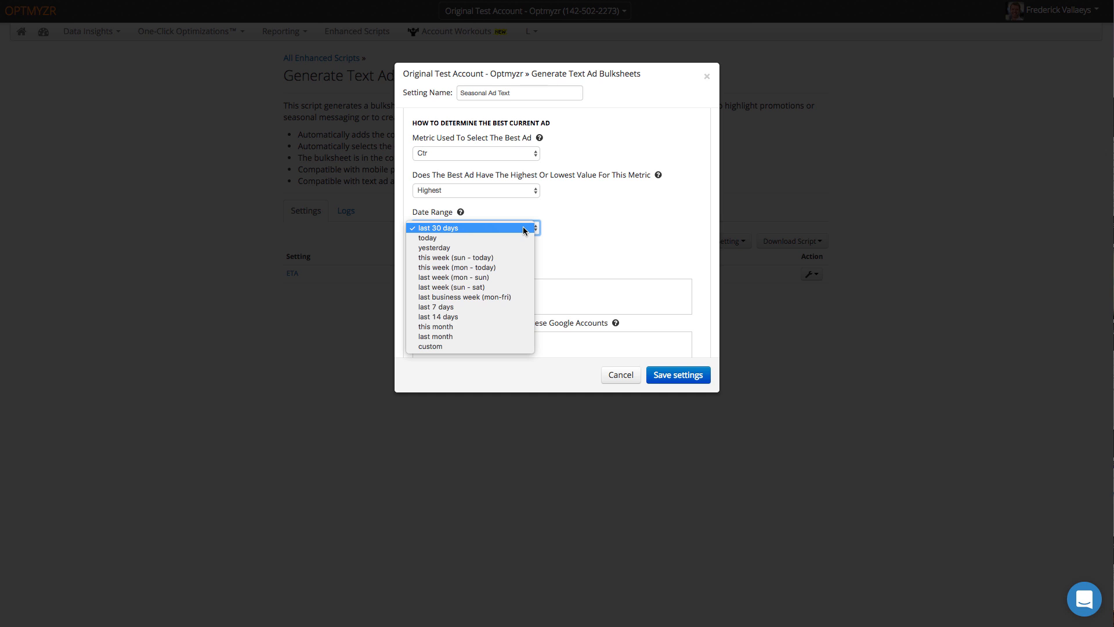
left_click(523, 226)
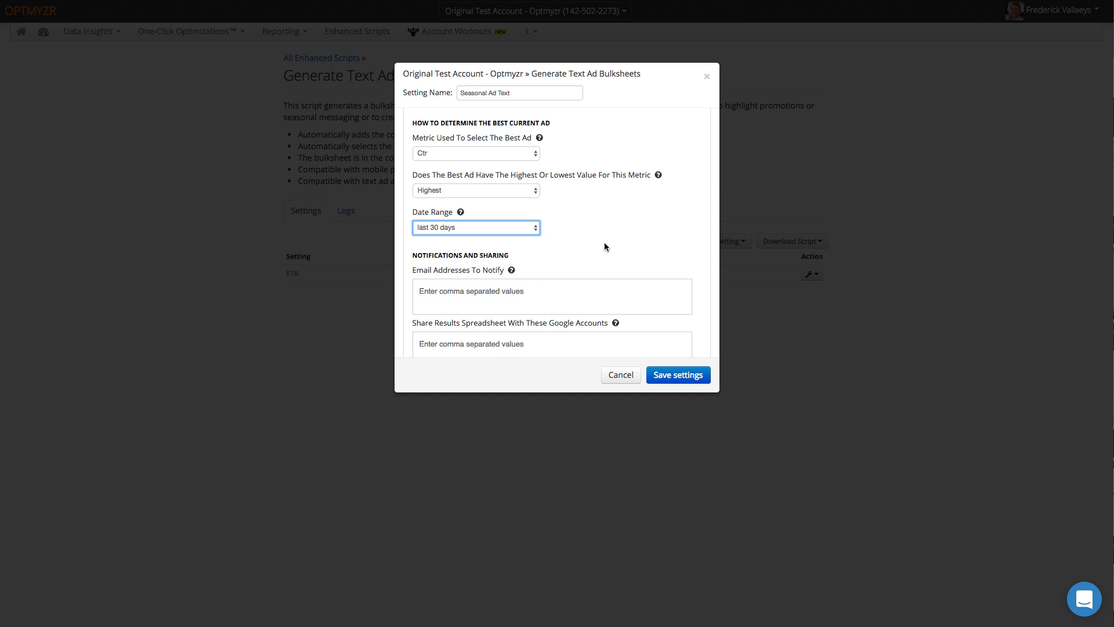
- Set the bulksheet format in the advanced settings to Adwords Editor
scroll(608, 244, "down", 2)
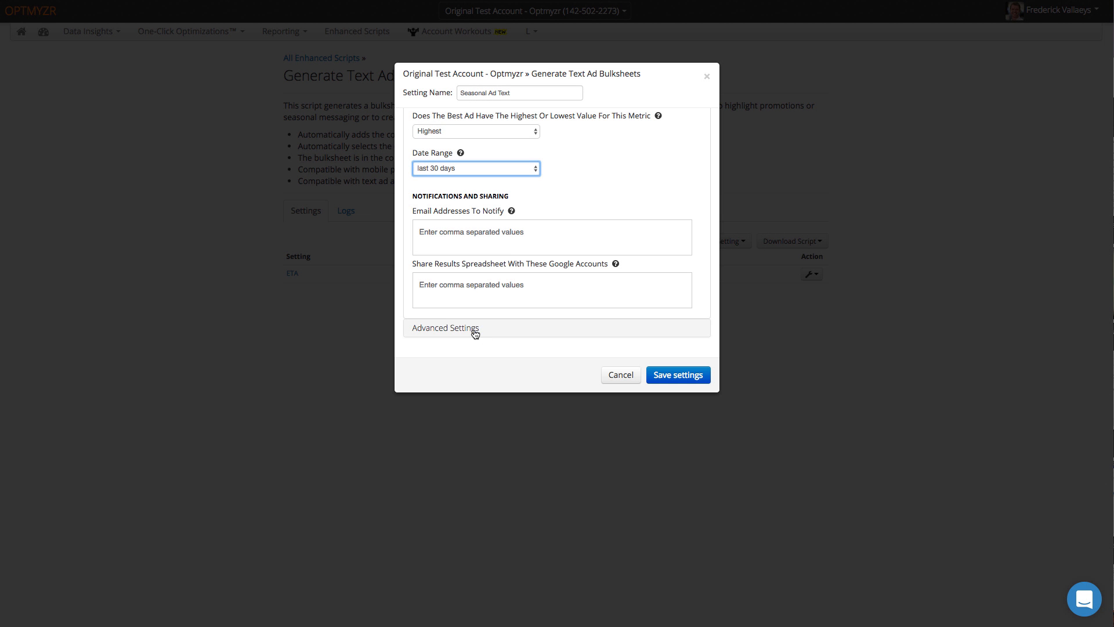
left_click(473, 329)
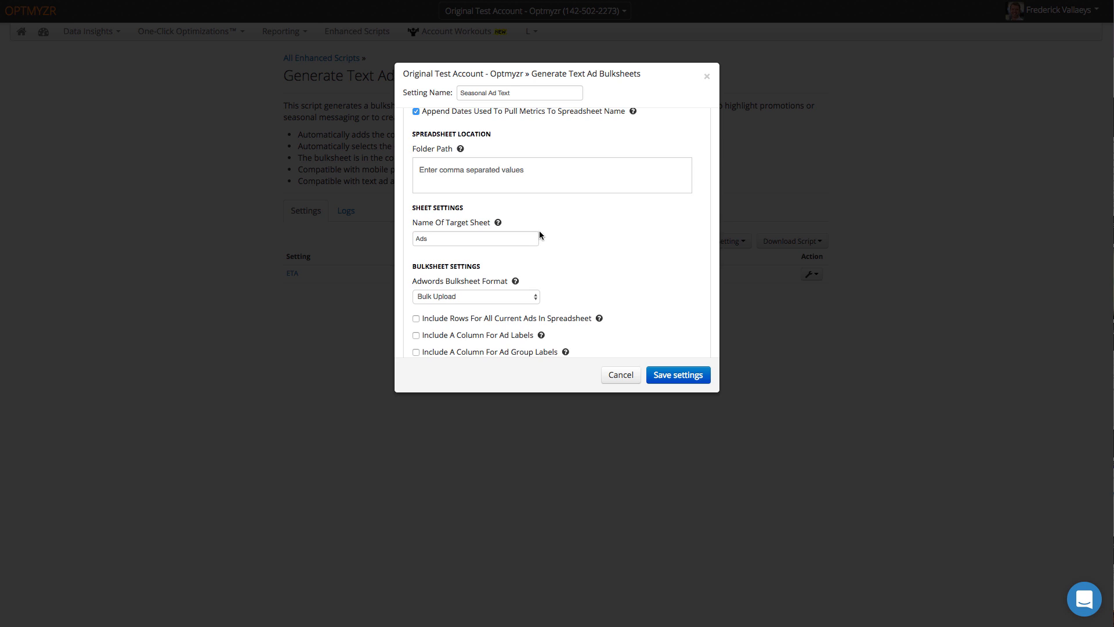
scroll(538, 231, "up", 5)
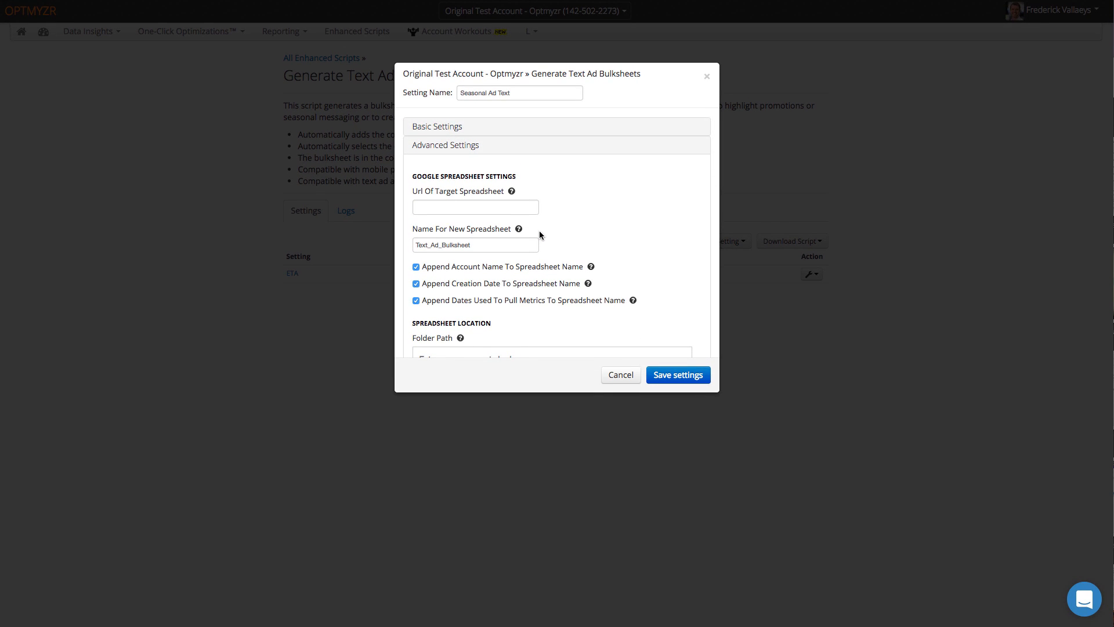
scroll(539, 232, "down", 2)
scroll(539, 227, "down", 4)
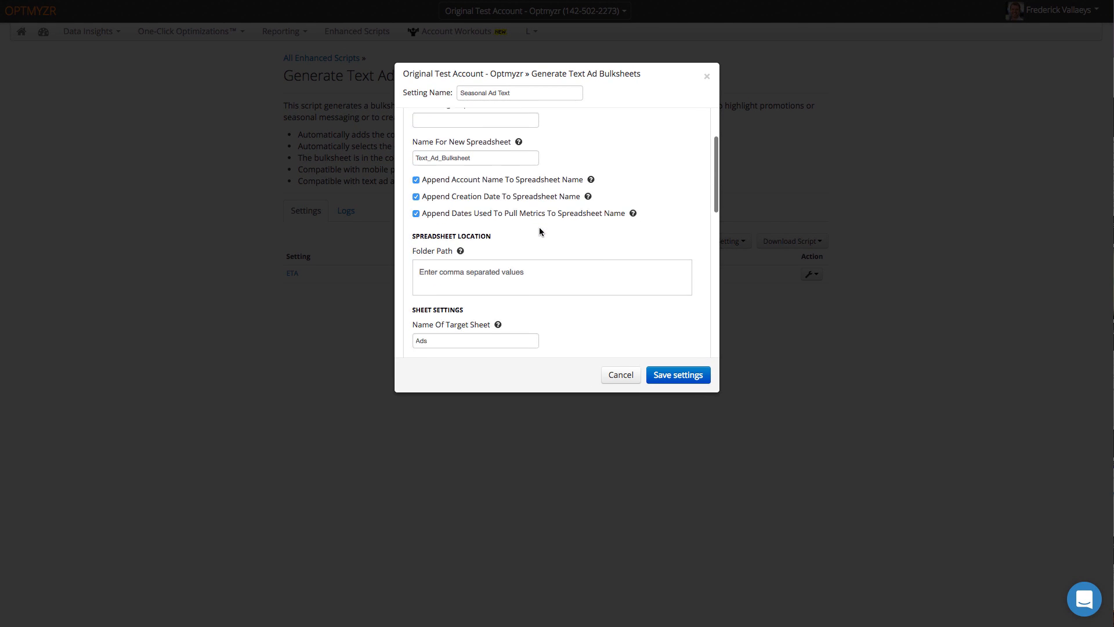
scroll(538, 231, "down", 3)
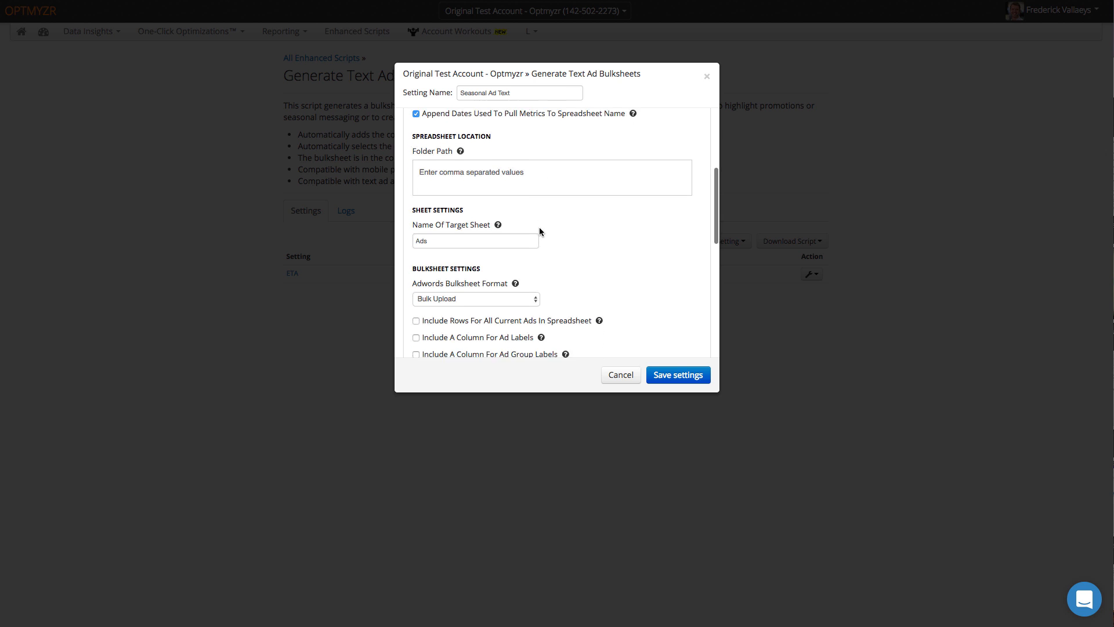
scroll(540, 231, "down", 3)
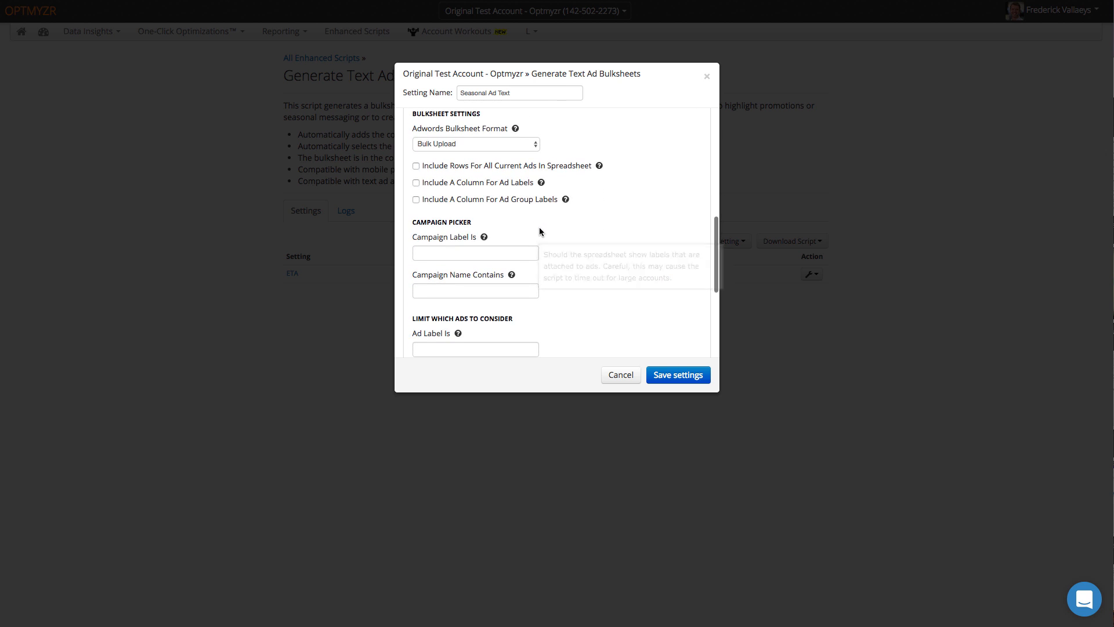
left_click(507, 144)
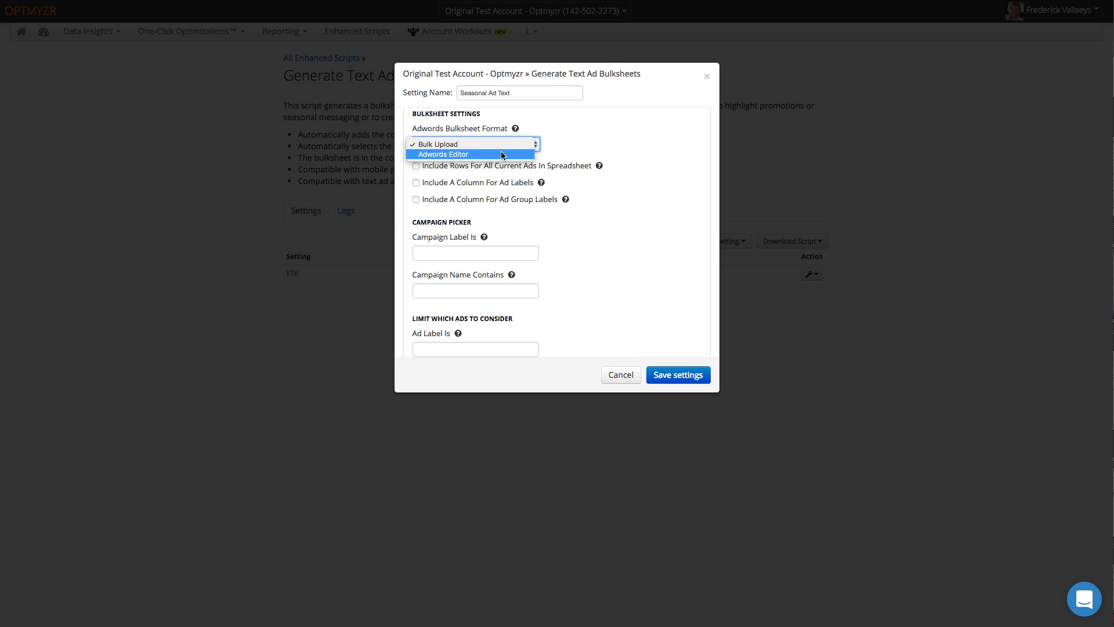
left_click(501, 153)
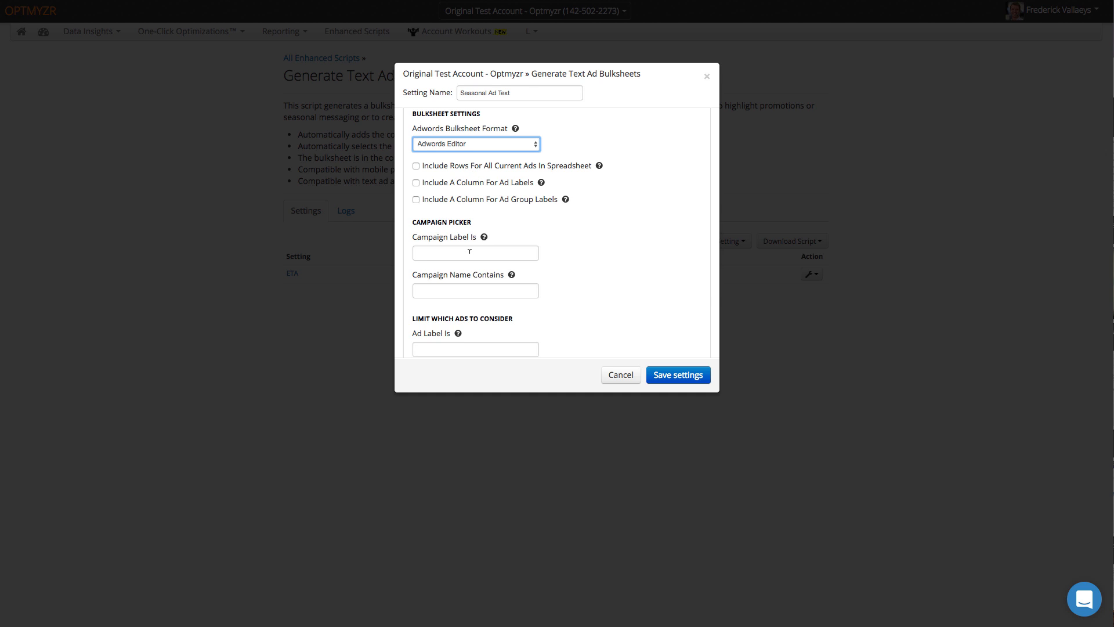
- Review the campaign and ad filters and the Device Preference choices, keeping All Ads selected
scroll(469, 252, "down", 2)
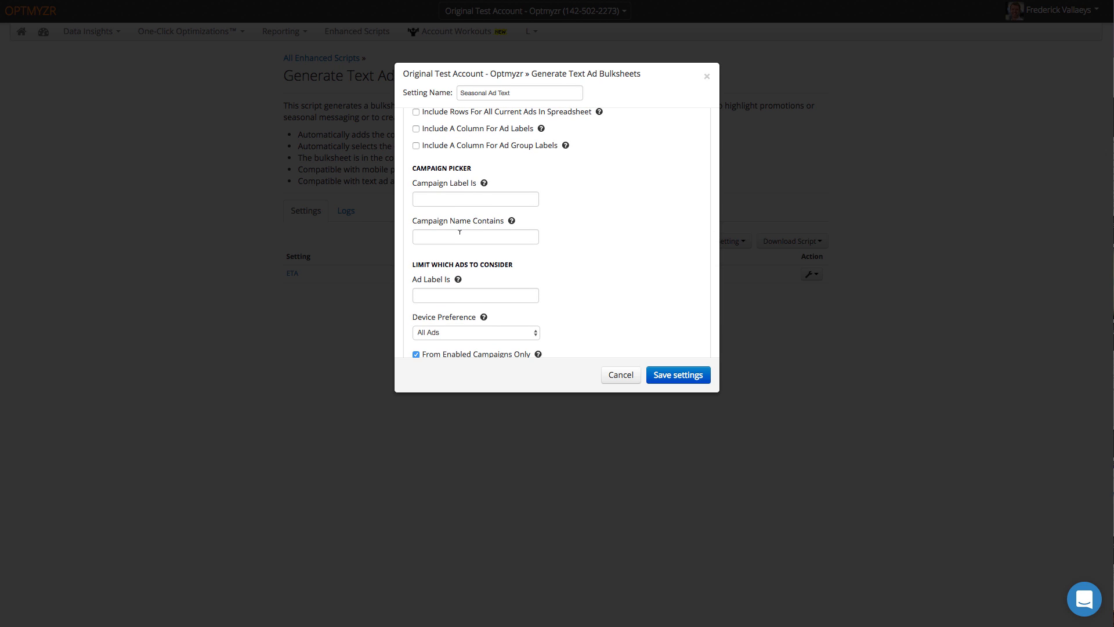
scroll(459, 233, "down", 3)
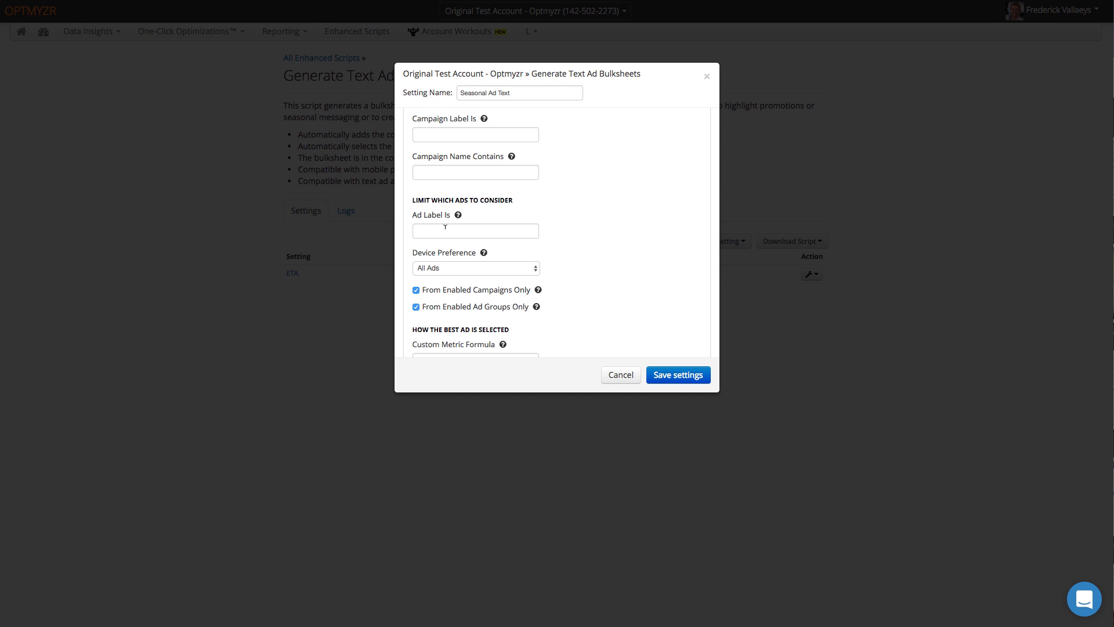
scroll(431, 227, "down", 4)
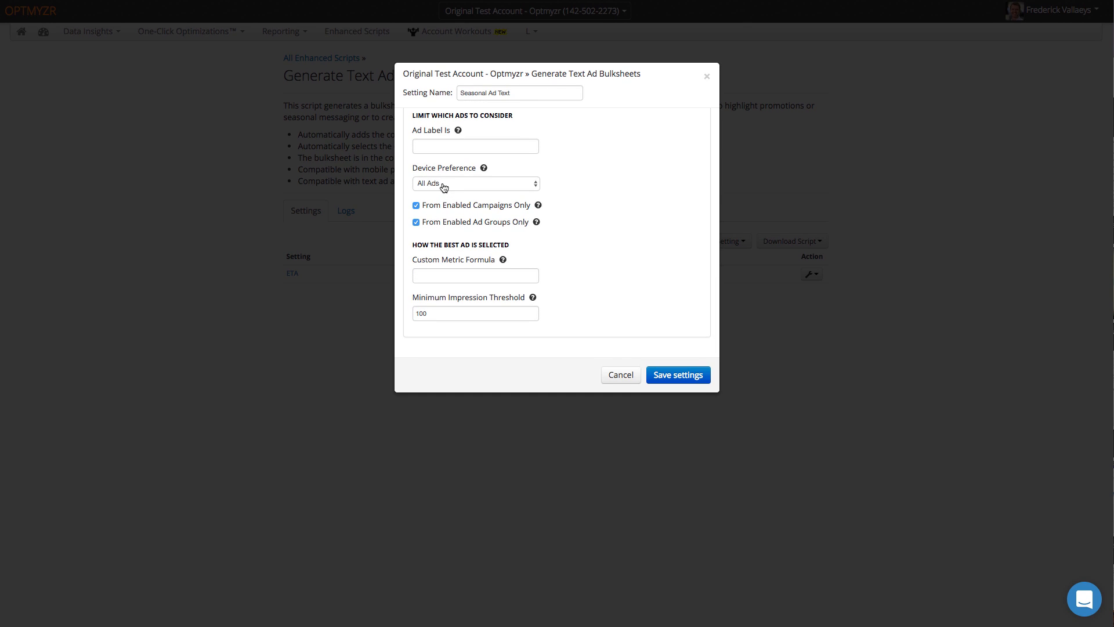
left_click(443, 186)
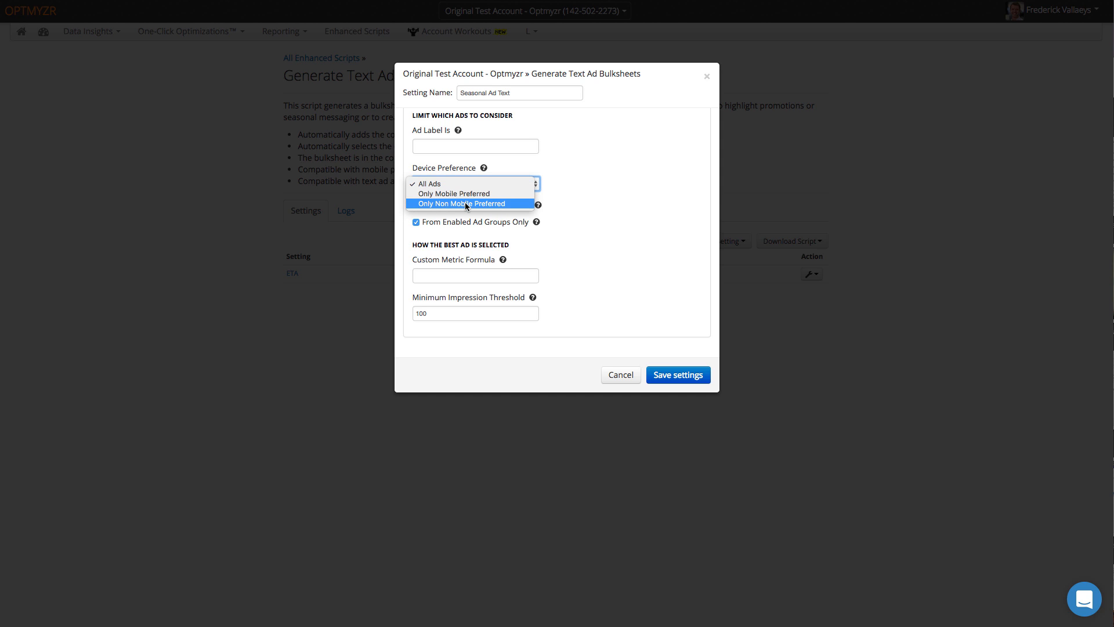
left_click(563, 203)
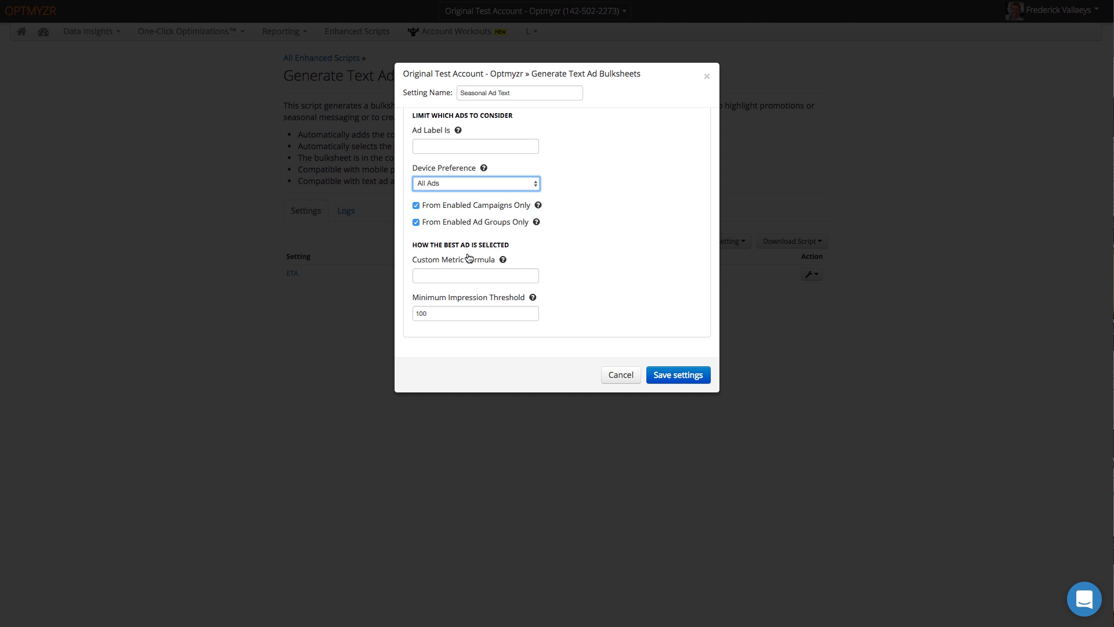
- Set the custom metric formula for selecting the best ad to "?Ctr * ?Conversion Rate"
left_click(450, 275)
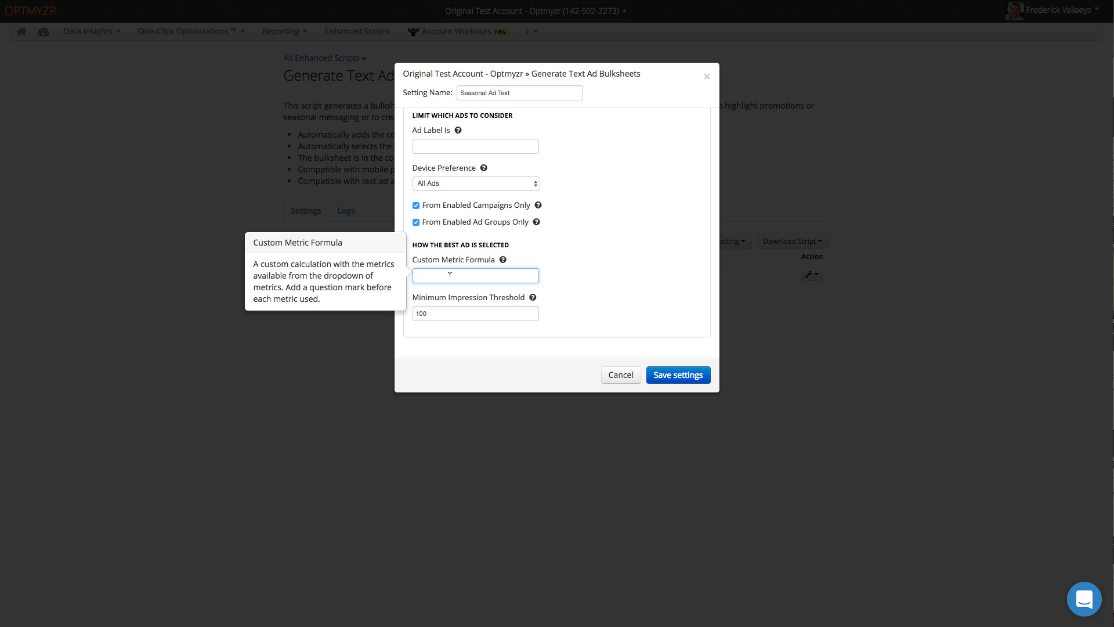
type("?")
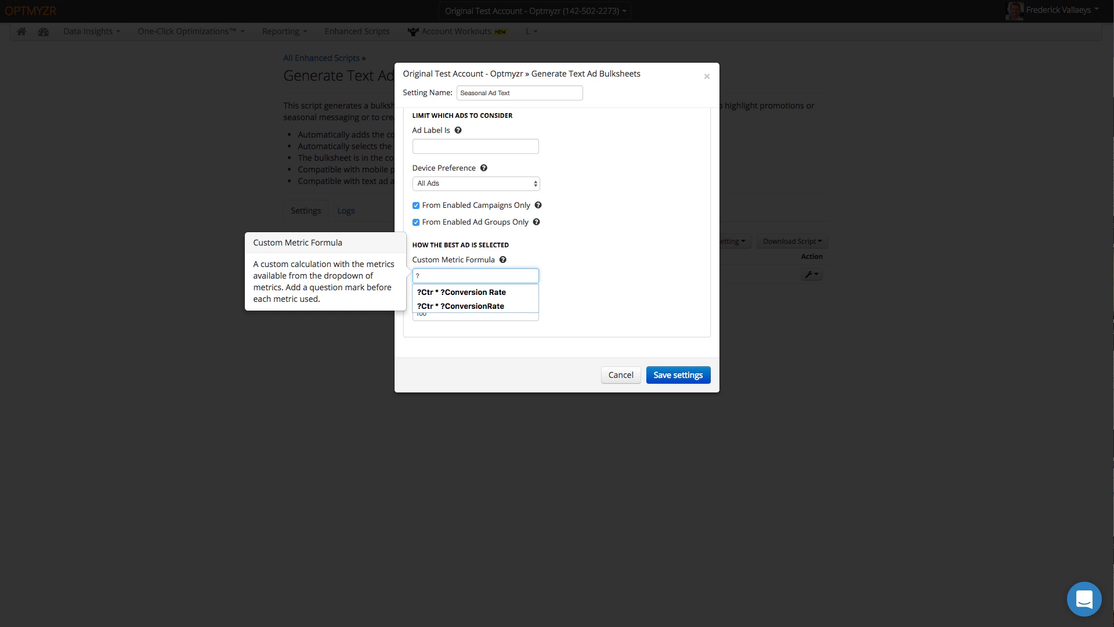
key("Down")
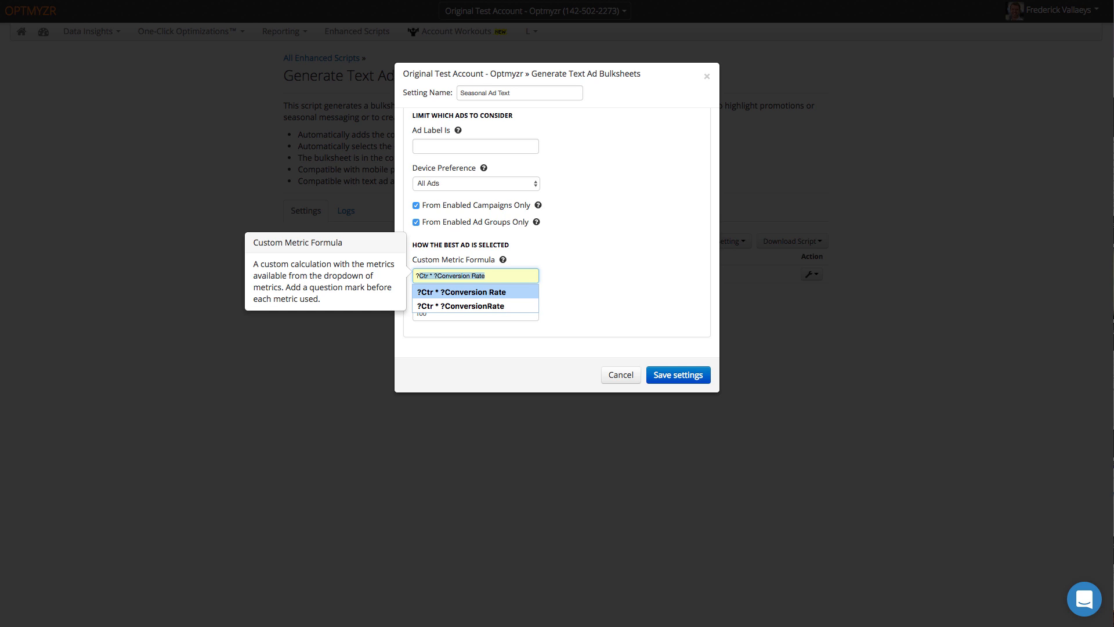
key("Return")
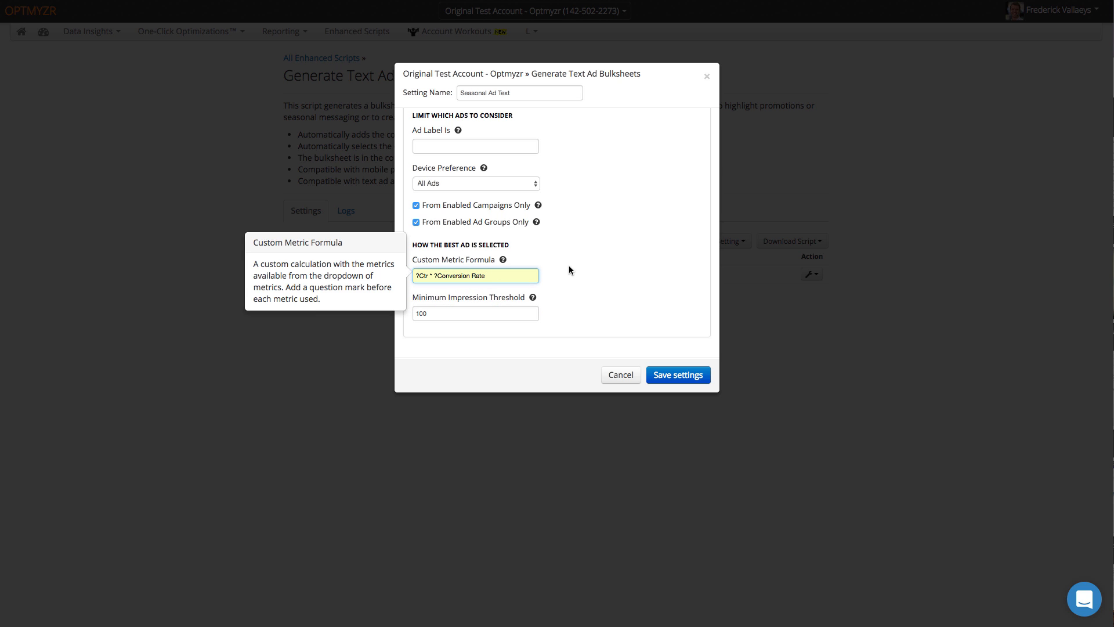
- Review the available metrics for selecting the best ad in the basic settings, keeping Ctr selected
scroll(569, 265, "up", 5)
scroll(569, 269, "up", 10)
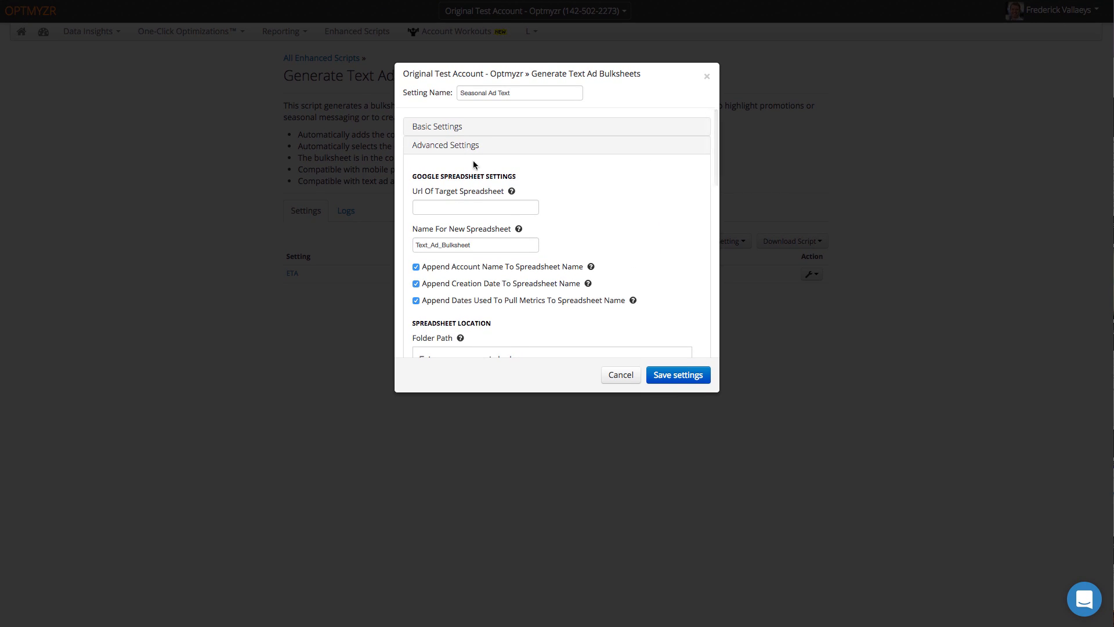
left_click(453, 130)
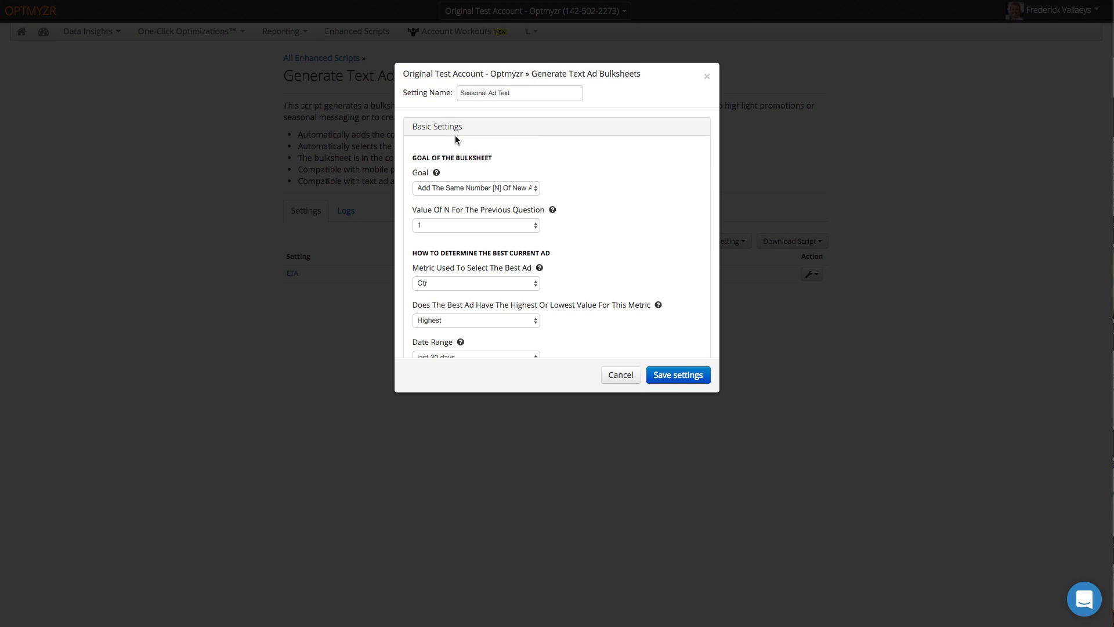
left_click(454, 283)
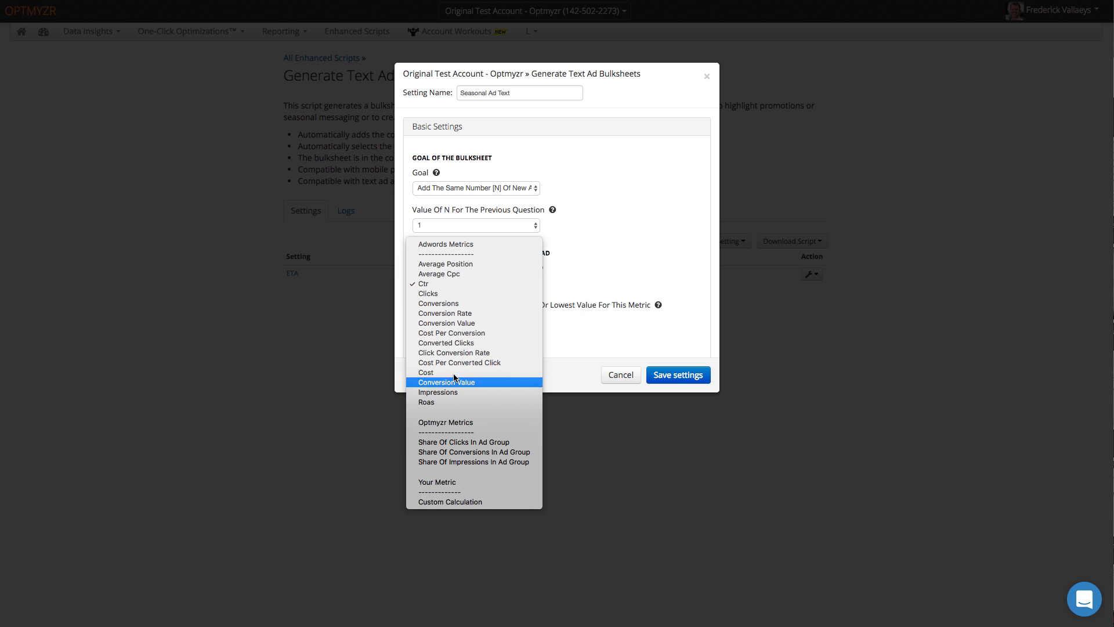
left_click(596, 281)
scroll(549, 305, "down", 3)
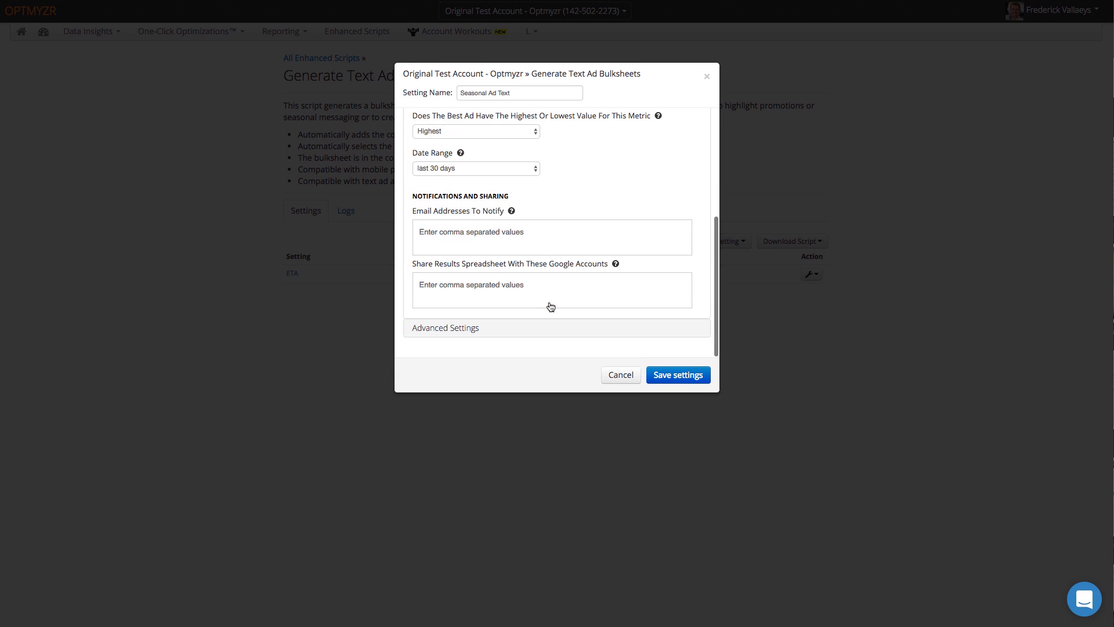
- Check the Minimum Impression Threshold in the advanced settings, keeping it at 100, and save the Seasonal Ad Text setting
left_click(520, 326)
scroll(520, 324, "down", 10)
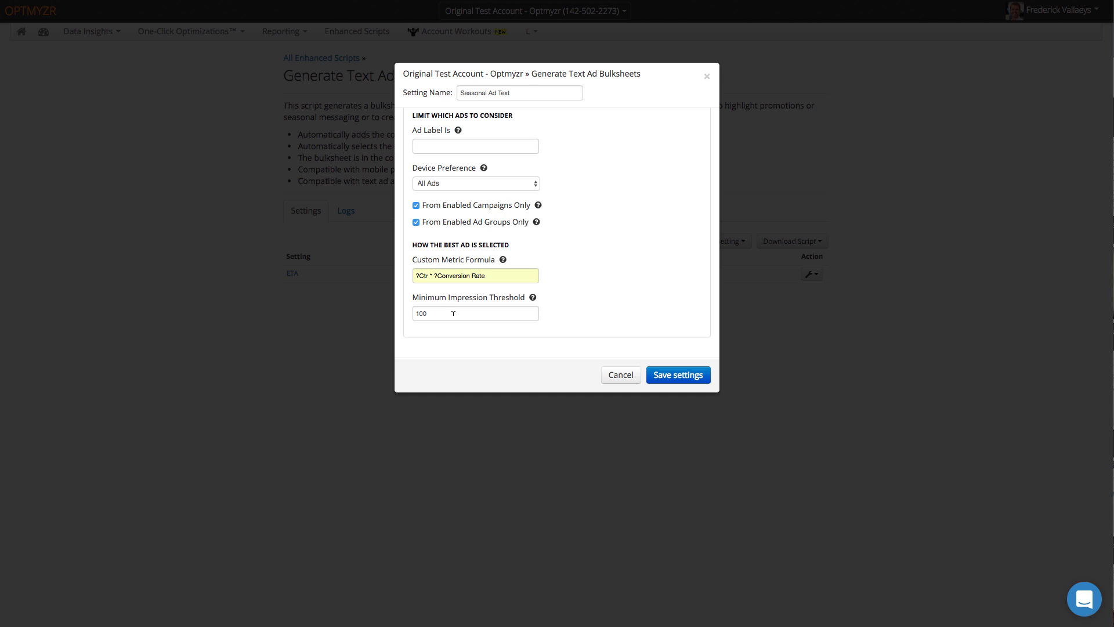
left_click(453, 313)
left_click(660, 374)
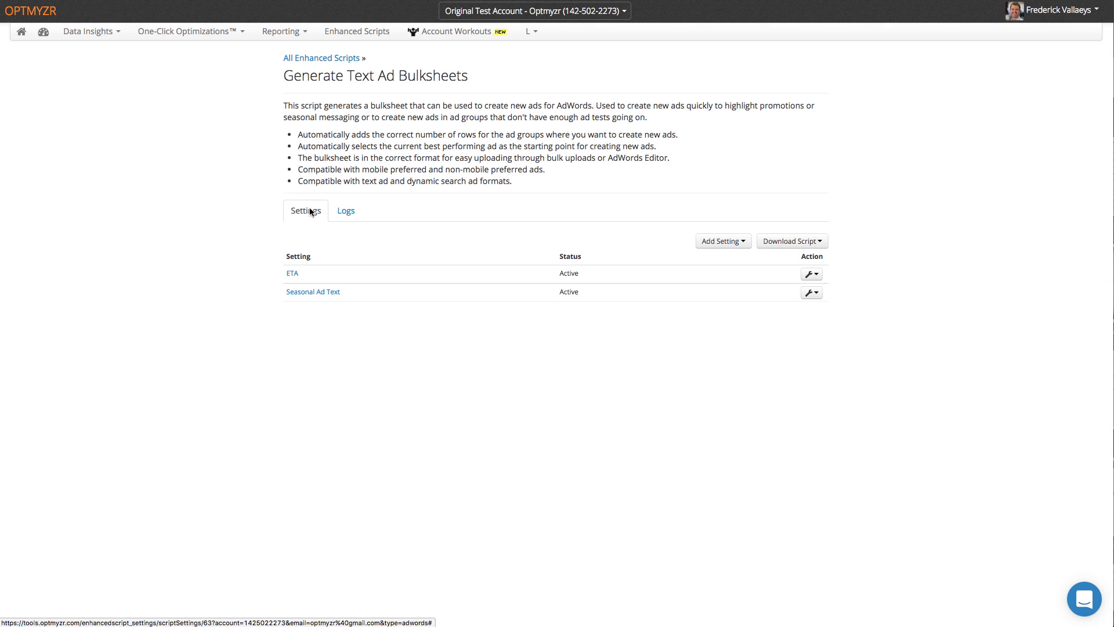
- Preview the bulk ad sheet from the logged Seasonal Ad Text run, and open it in a new browser tab in Google Sheets
left_click(347, 212)
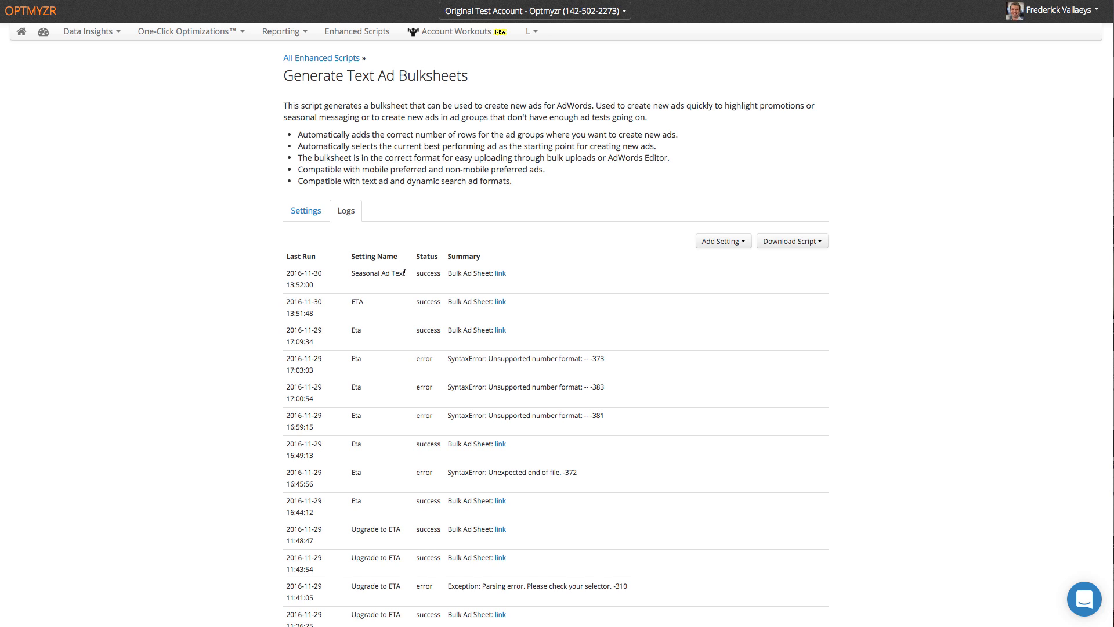
left_click(500, 274)
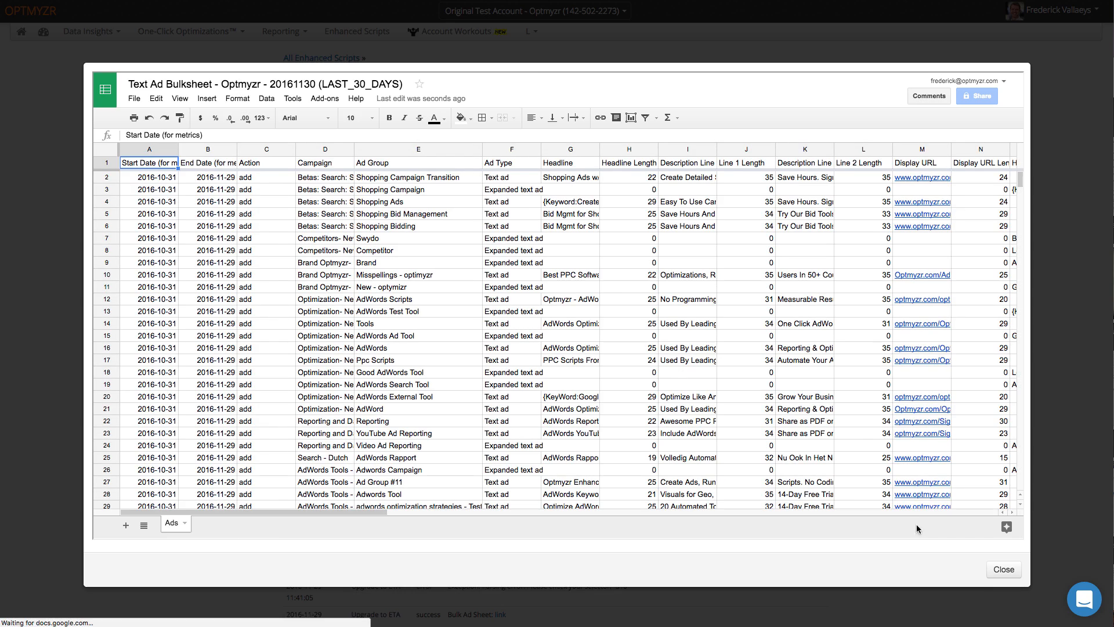
left_click(997, 573)
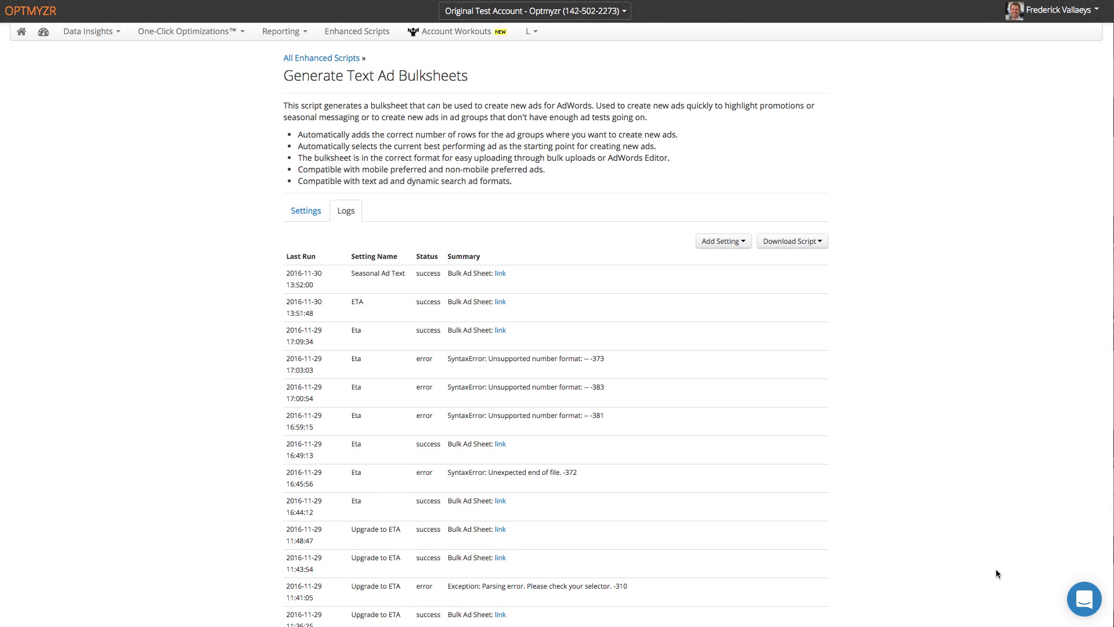
right_click(499, 274)
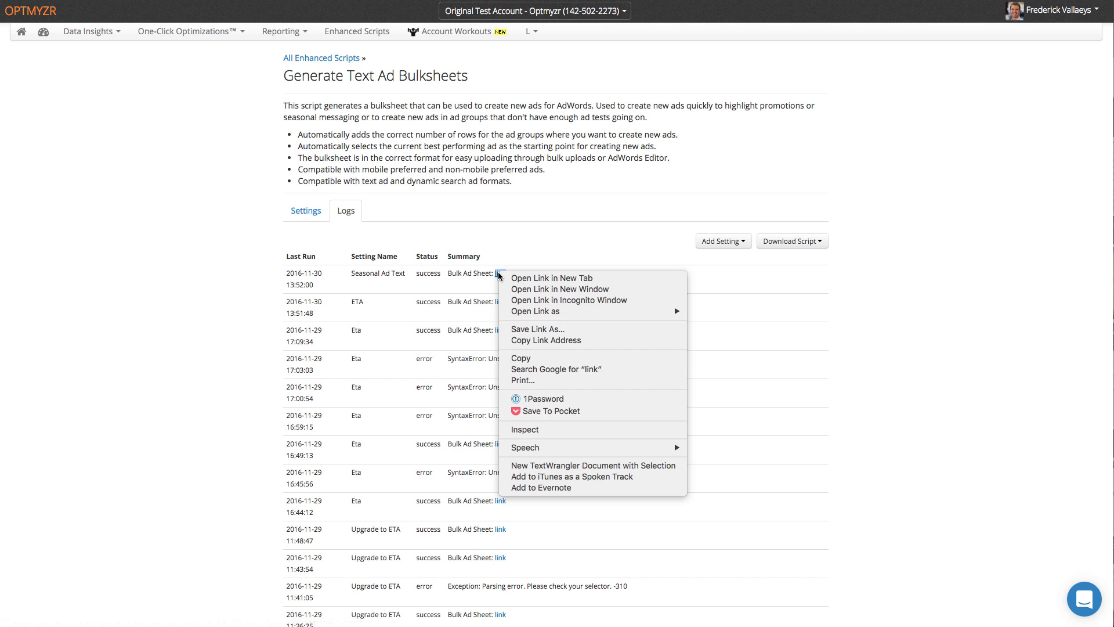
left_click(517, 280)
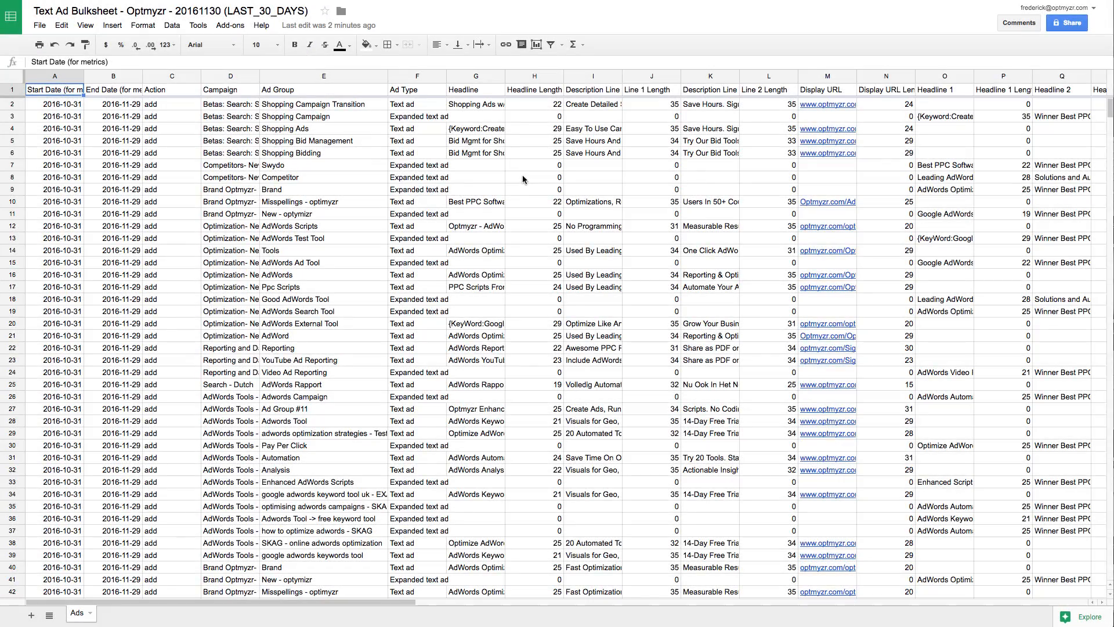
- Add a filter to the whole Ads sheet and limit the Ad Type column to Text ad
left_click(12, 77)
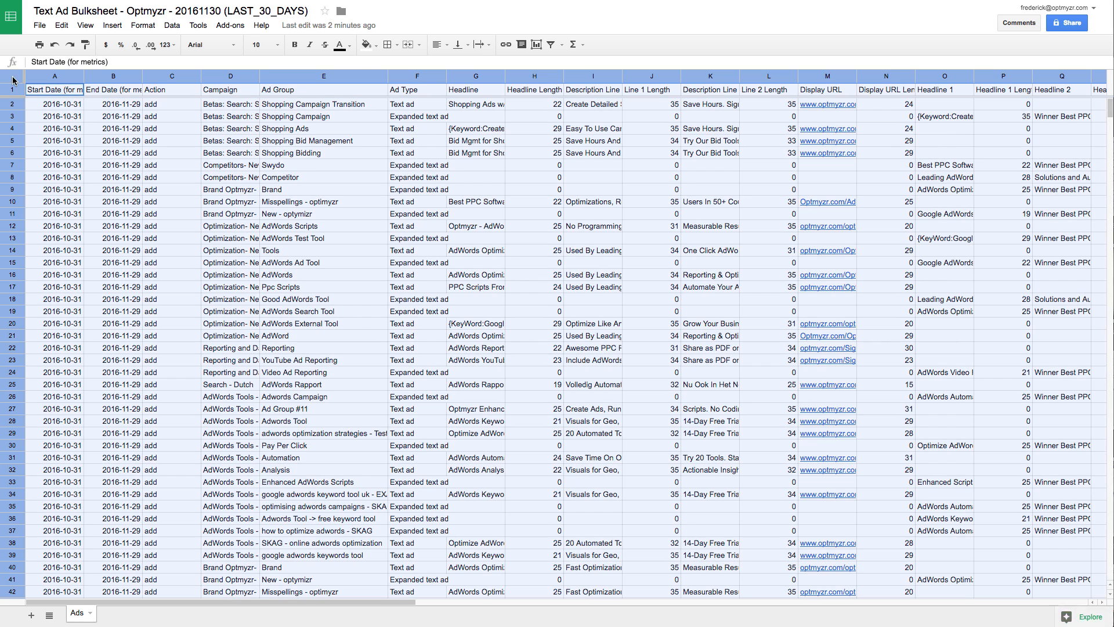
left_click(550, 46)
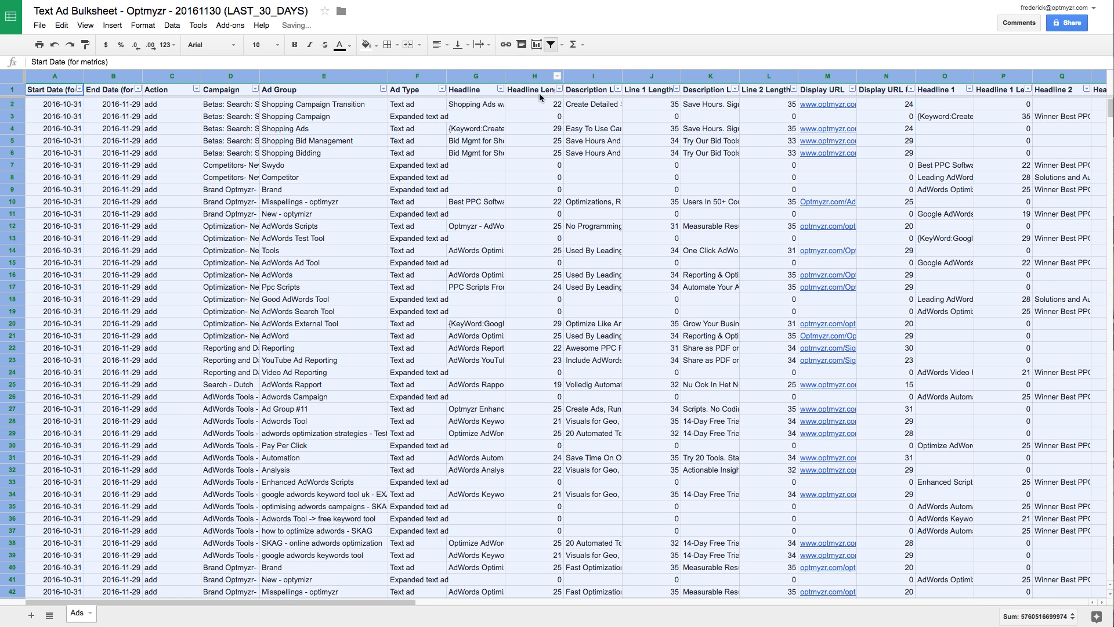
left_click(442, 90)
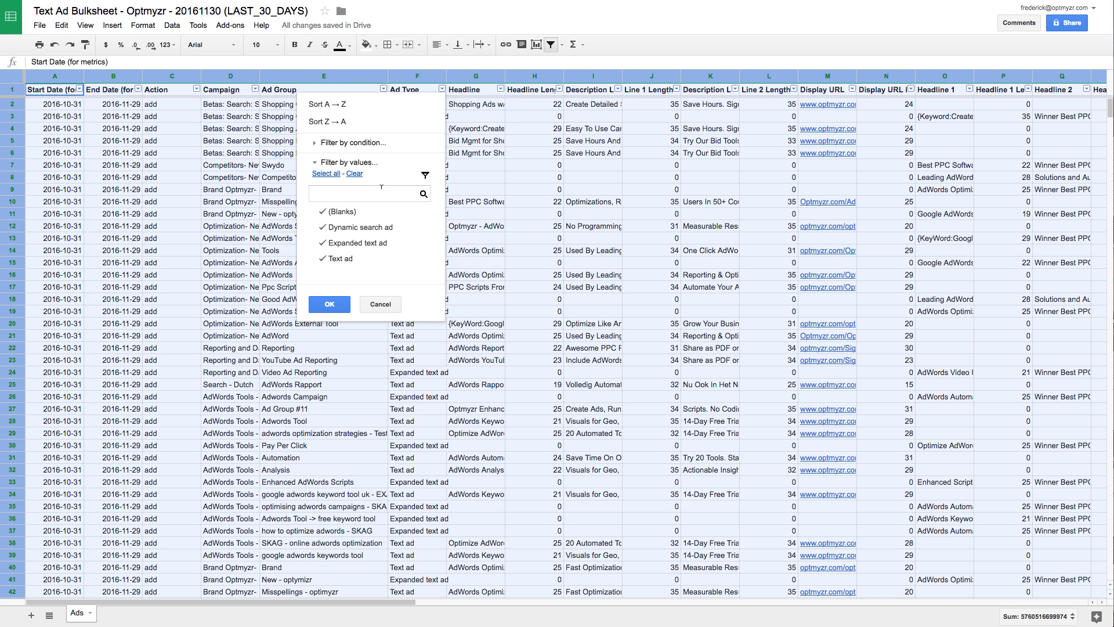
left_click(363, 212)
left_click(361, 228)
left_click(359, 243)
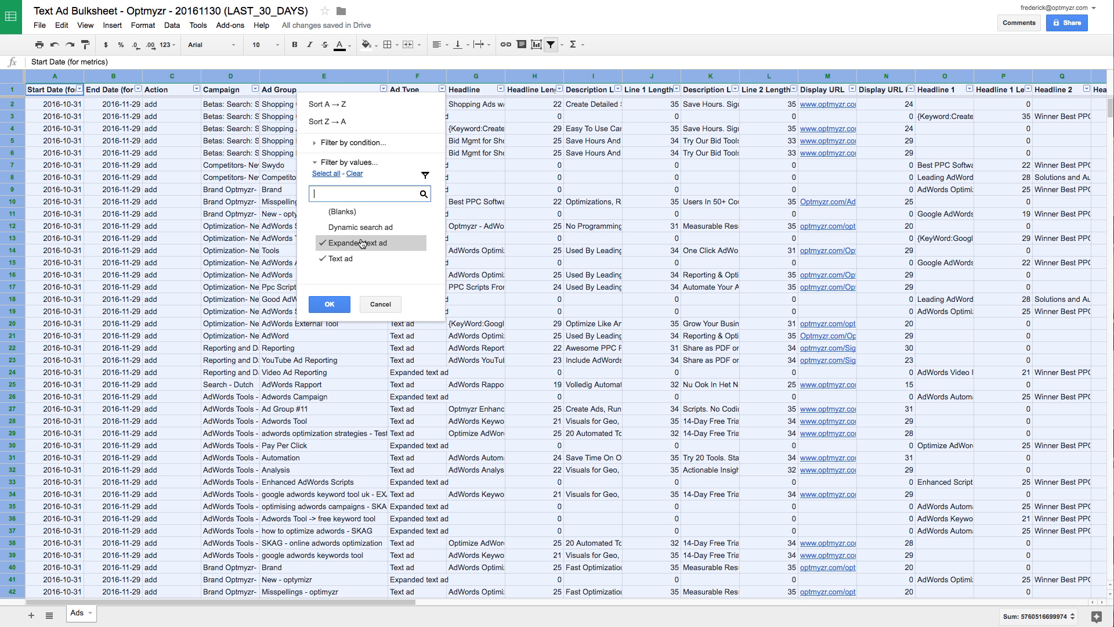
left_click(329, 304)
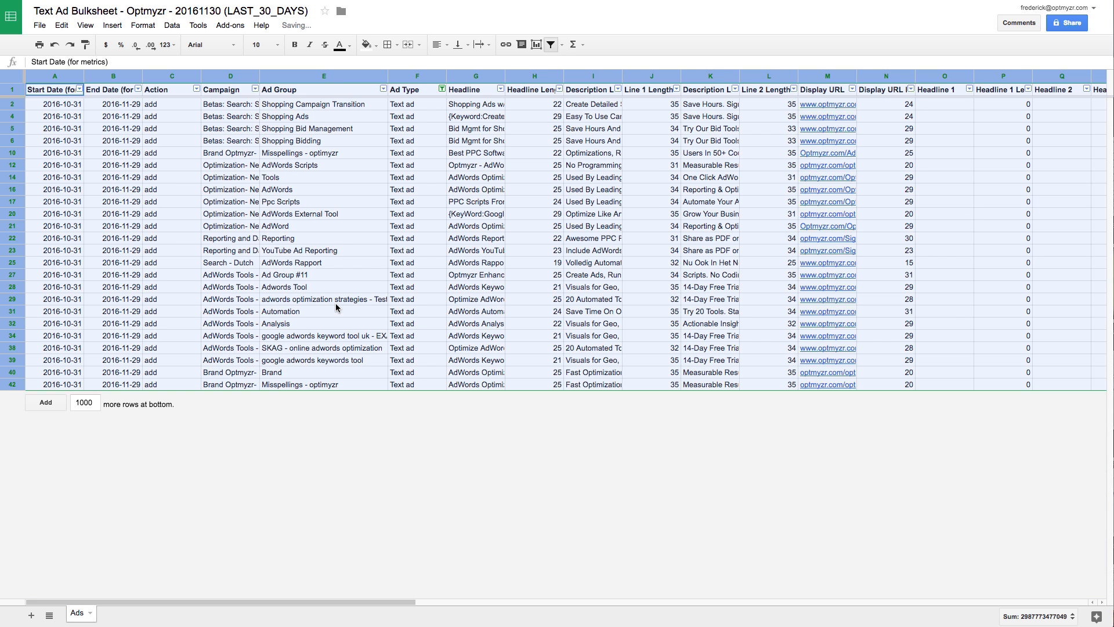
- Widen the Headline, Description Line 1 and Description Line 2 columns so their ad text is readable
left_click(489, 104)
left_click_drag(506, 80, 544, 79)
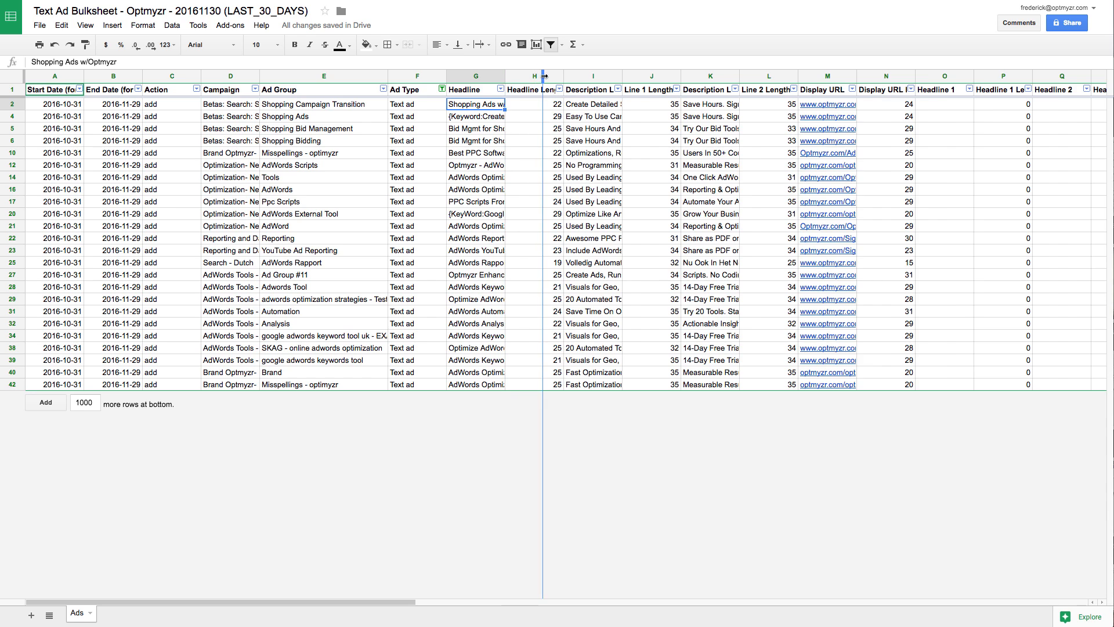
left_click_drag(661, 75, 712, 74)
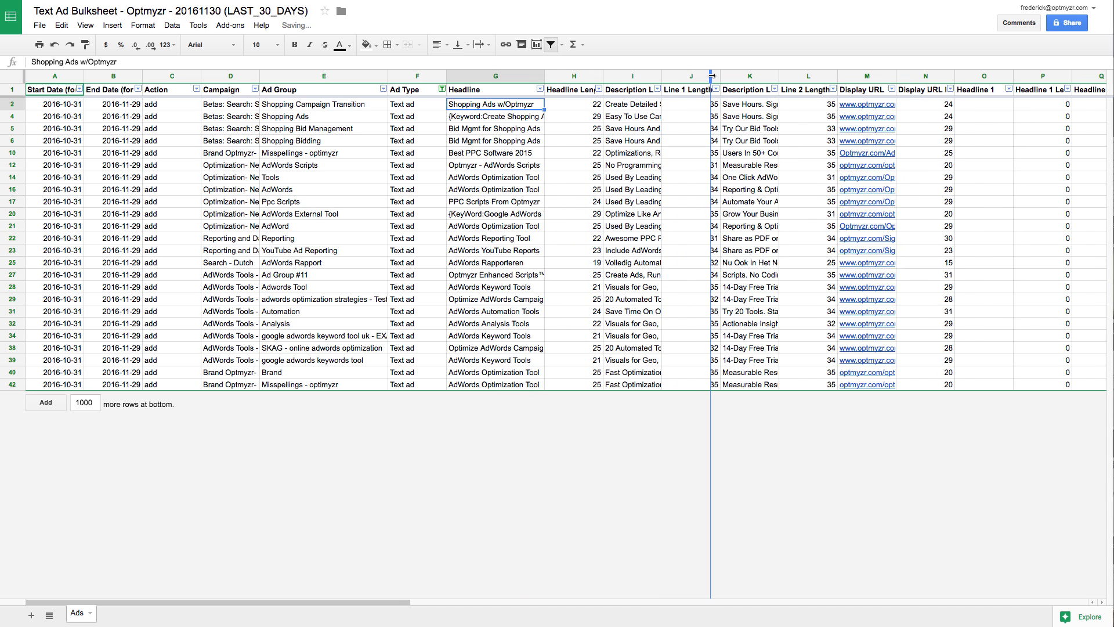
left_click_drag(831, 76, 882, 80)
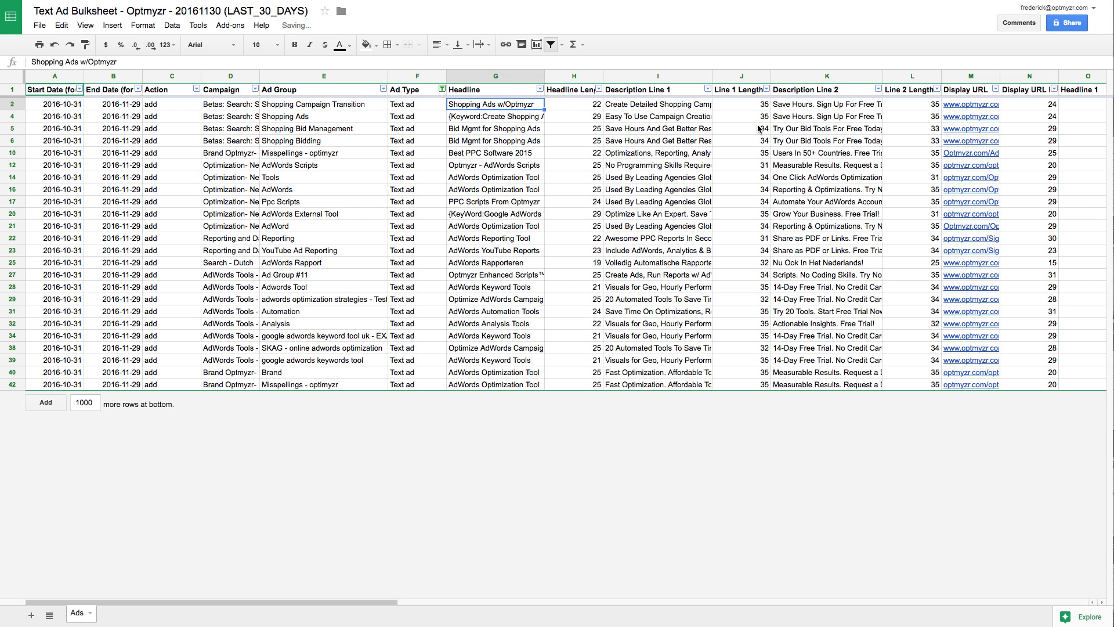
- Replace Description Line 2 with "Special Promotion!" in all the filtered text ad rows
left_click(794, 106)
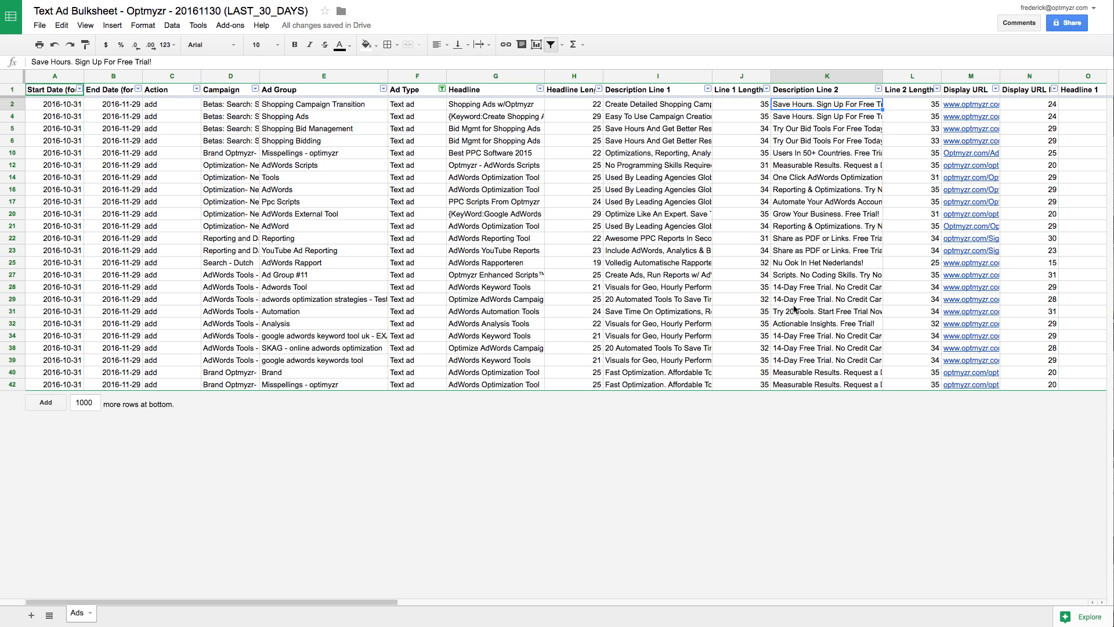
left_click(790, 386, "shift")
key("Delete")
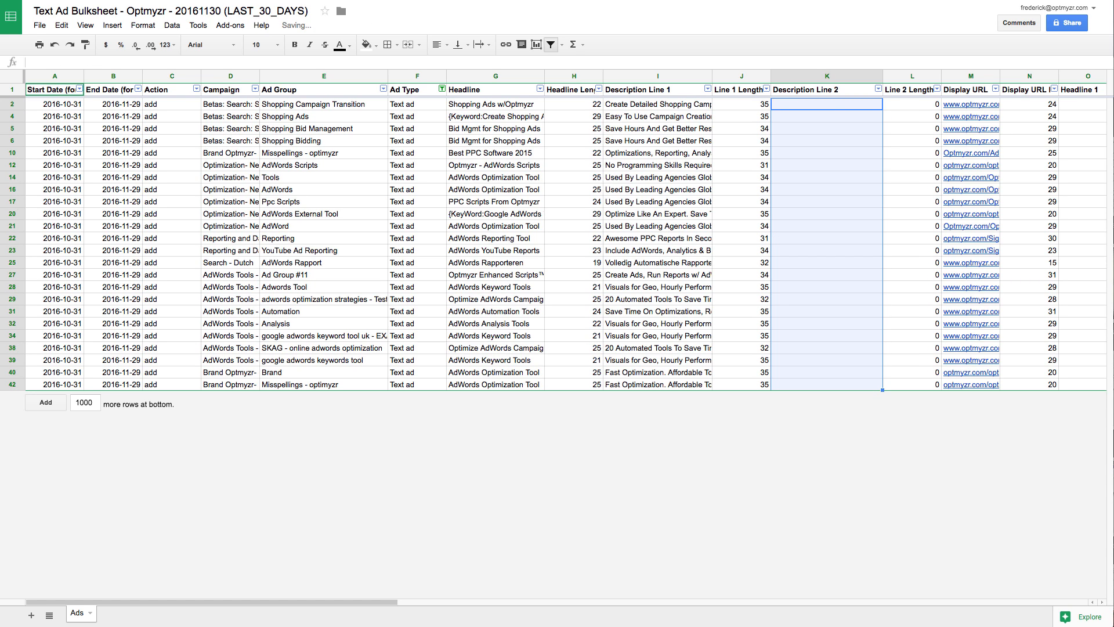
type("Special Pro")
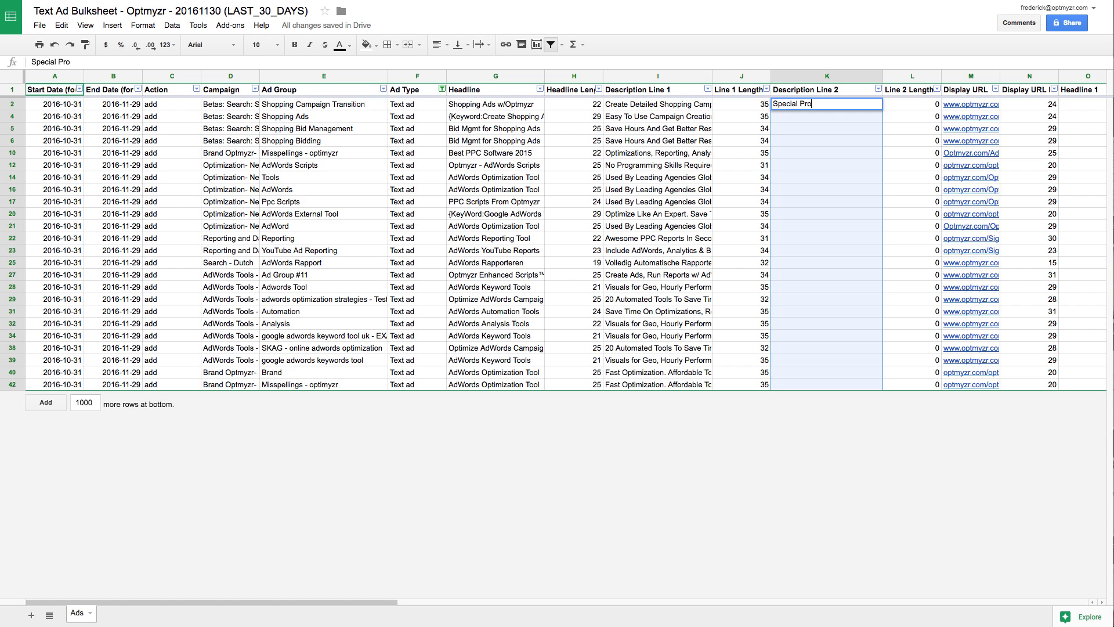
type("motion!")
key("Return")
key("Up")
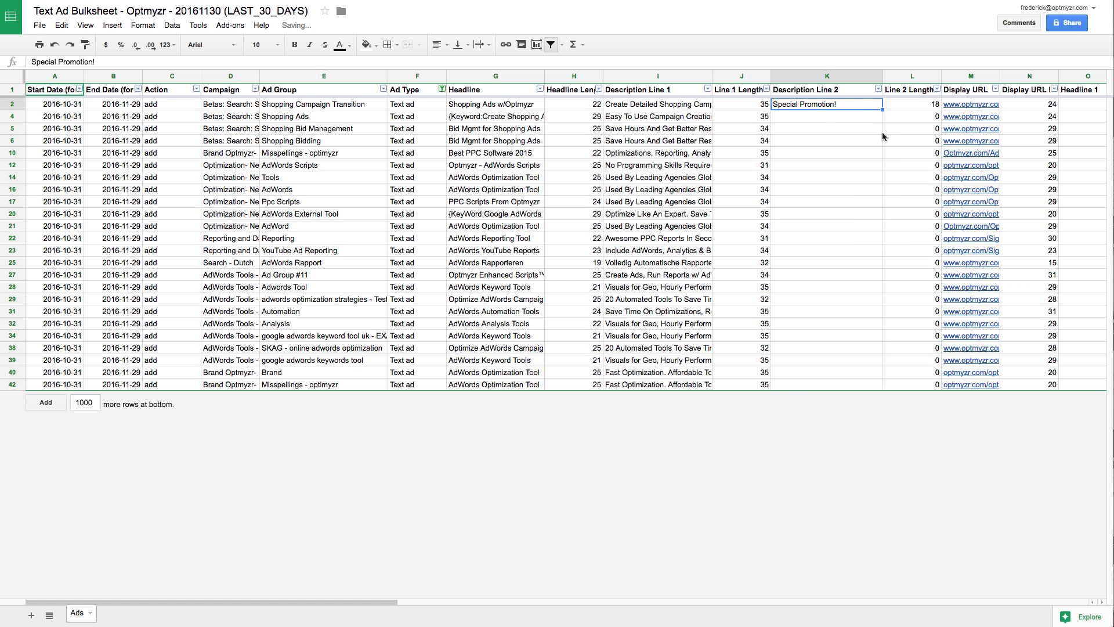
left_click_drag(881, 109, 883, 387)
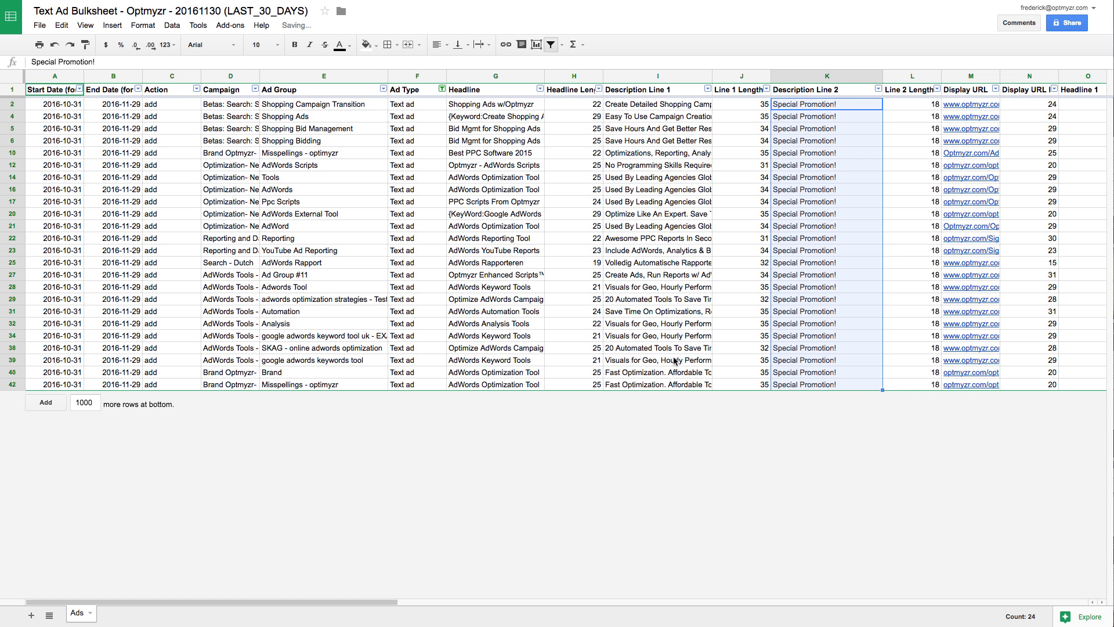
- Change the Ad Type filter to show only Expanded text ad rows
left_click(441, 90)
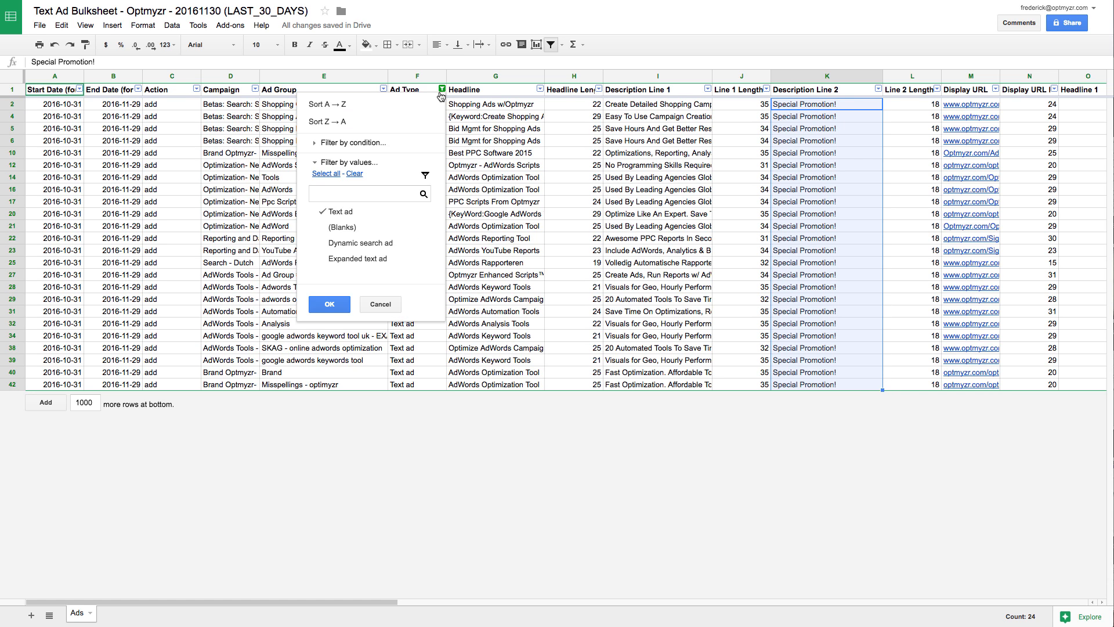
left_click(358, 259)
left_click(350, 214)
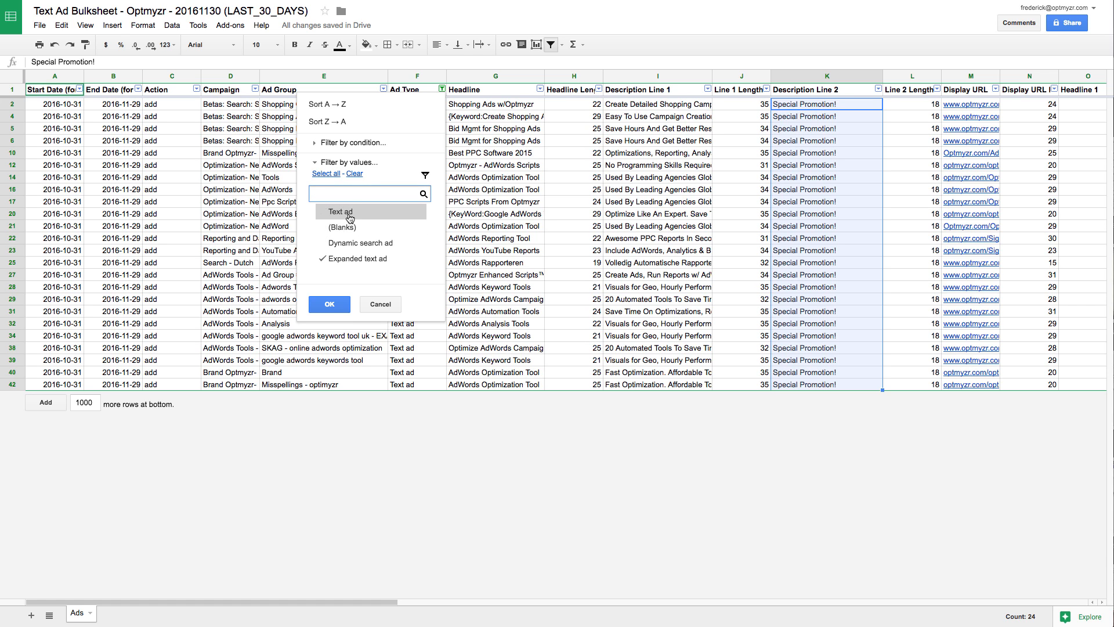
left_click(338, 304)
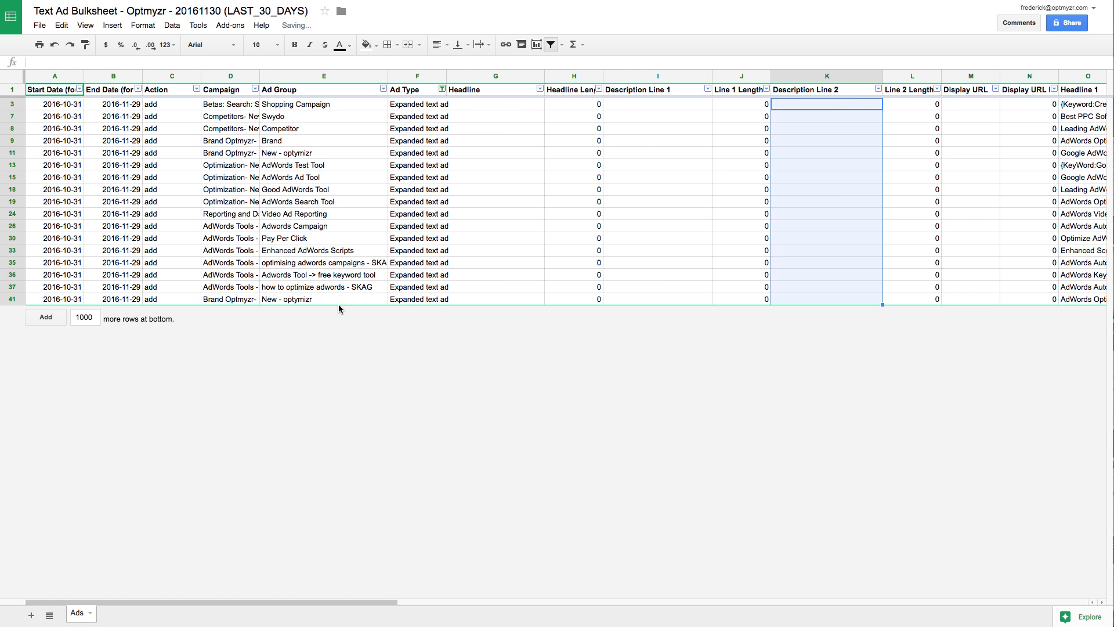
- Clear the Headline 2 text in all the filtered expanded text ad rows
left_click(696, 166)
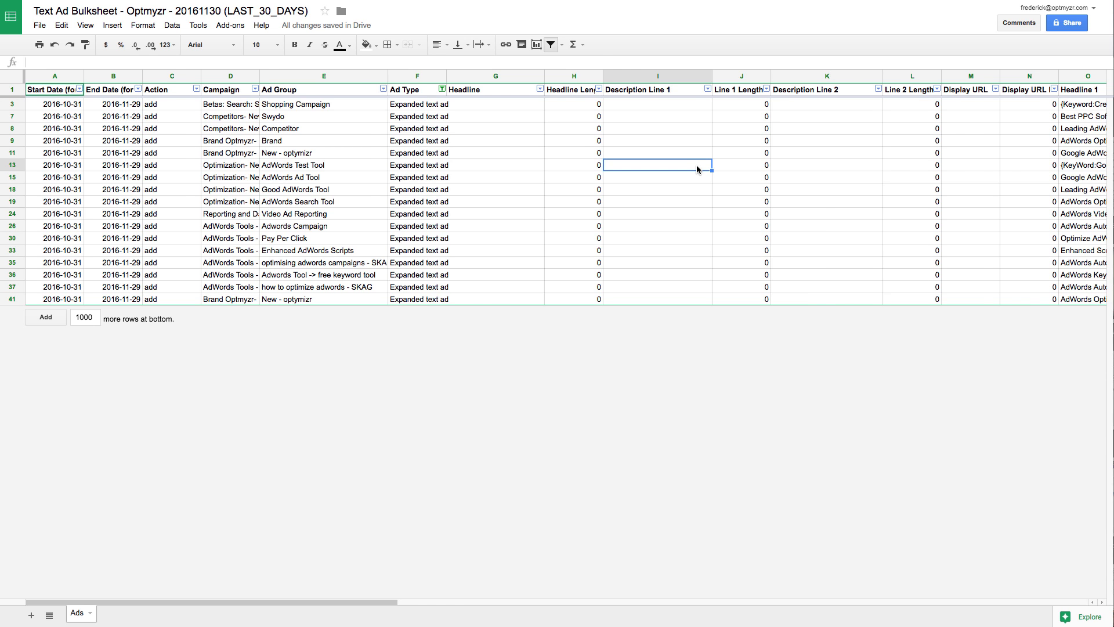
scroll(697, 164, "right", 5)
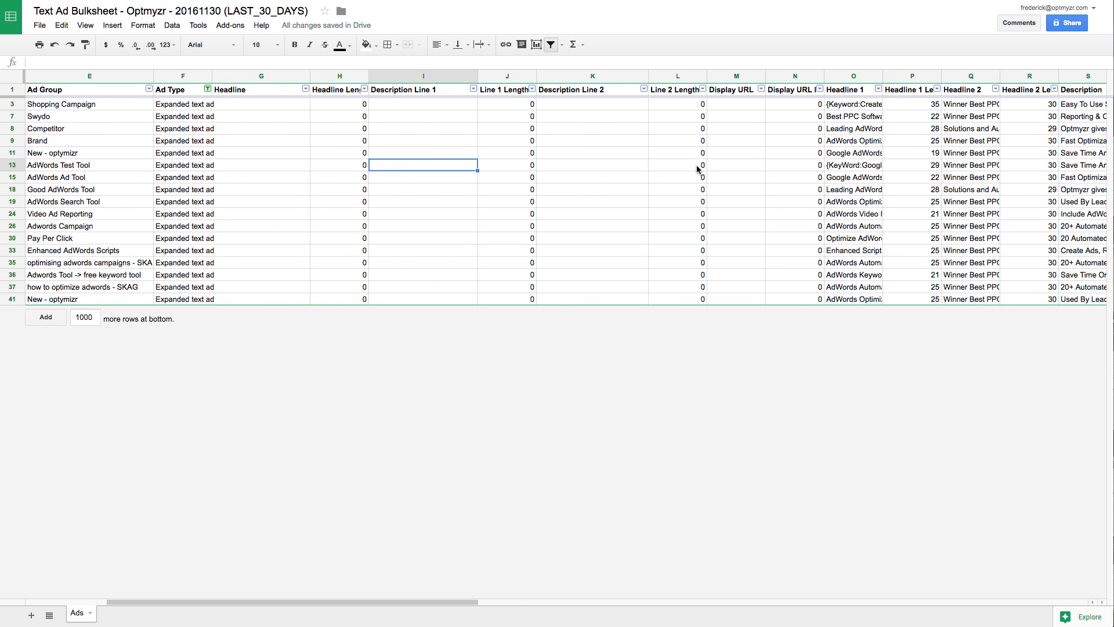
scroll(697, 168, "right", 3)
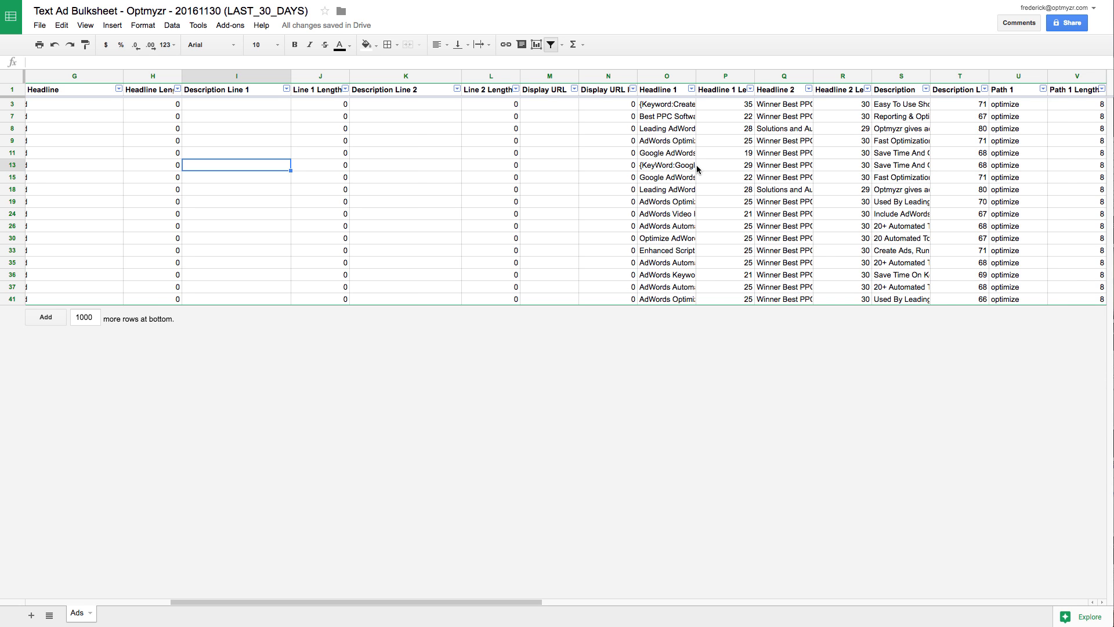
scroll(696, 164, "right", 5)
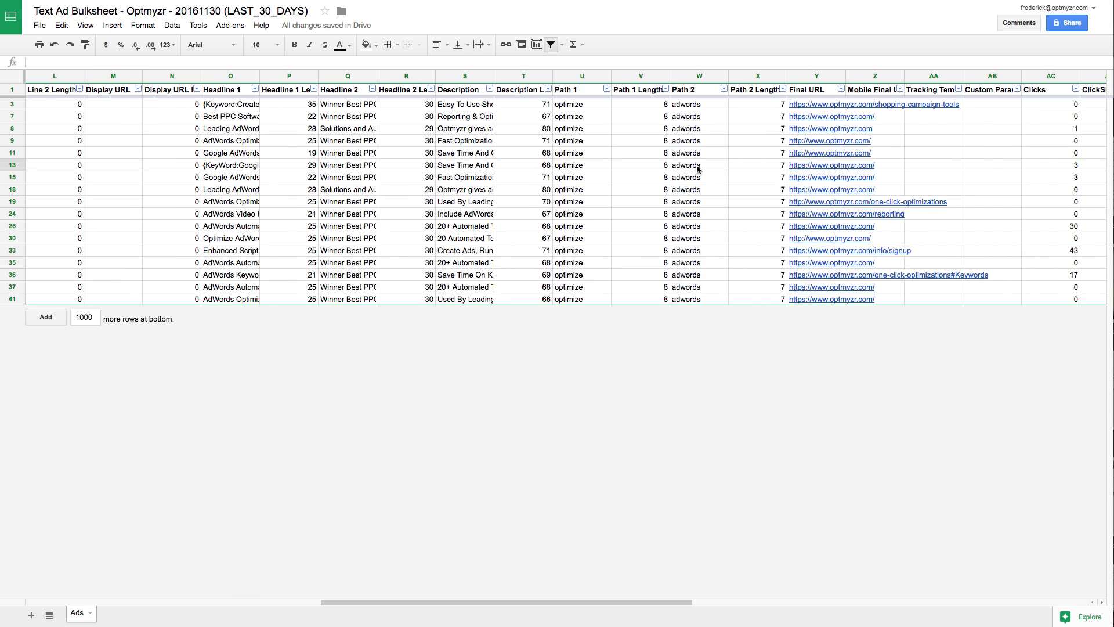
left_click(356, 105)
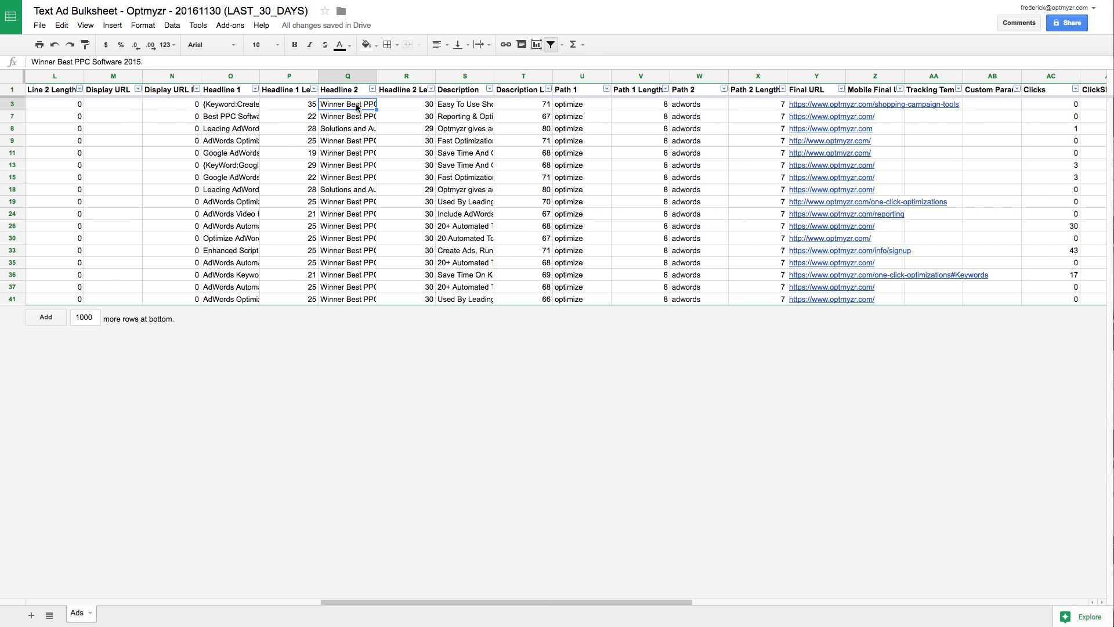
left_click(354, 300, "shift")
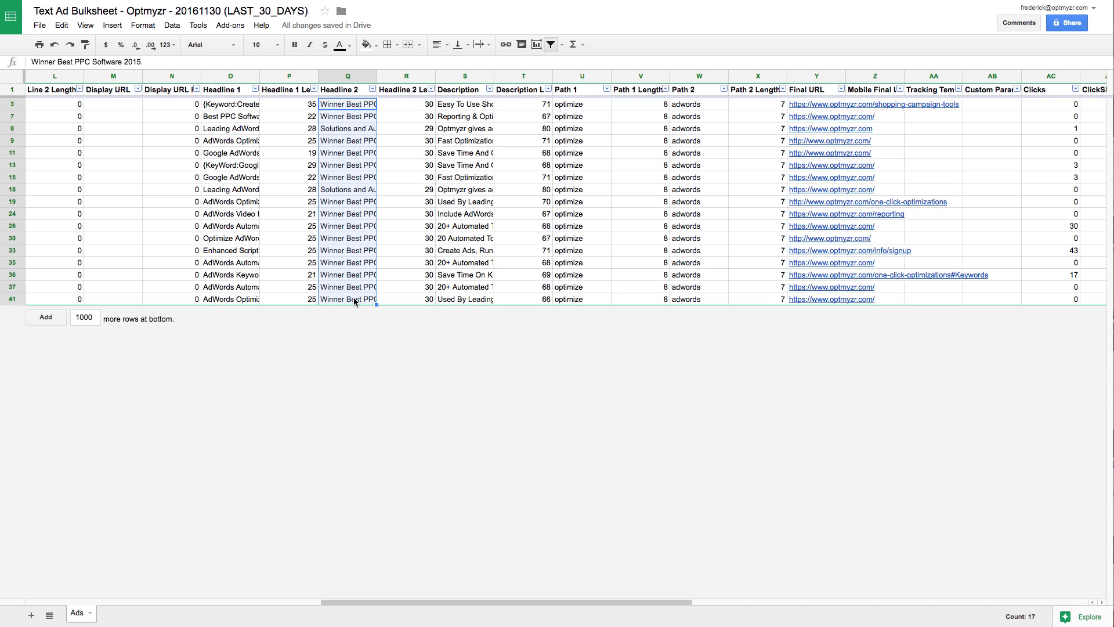
key("Delete")
- Enter "Special Promotion" as Headline 2 in the first expanded text ad row and fill it down through the last filtered row
type("Spe")
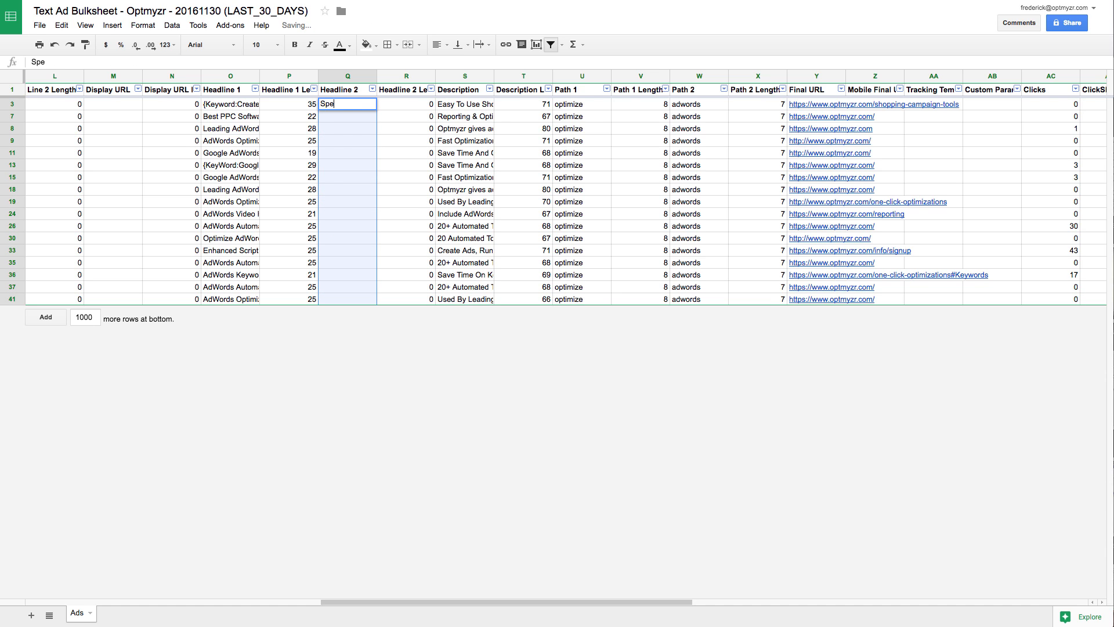
type("cial Promotion")
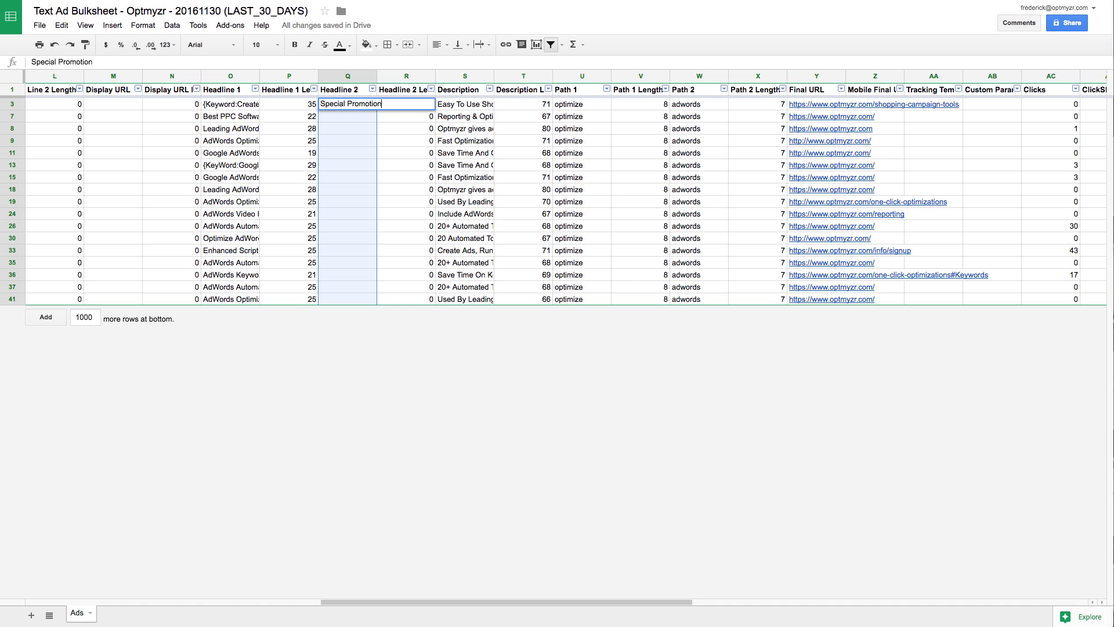
key("Return")
key("Up")
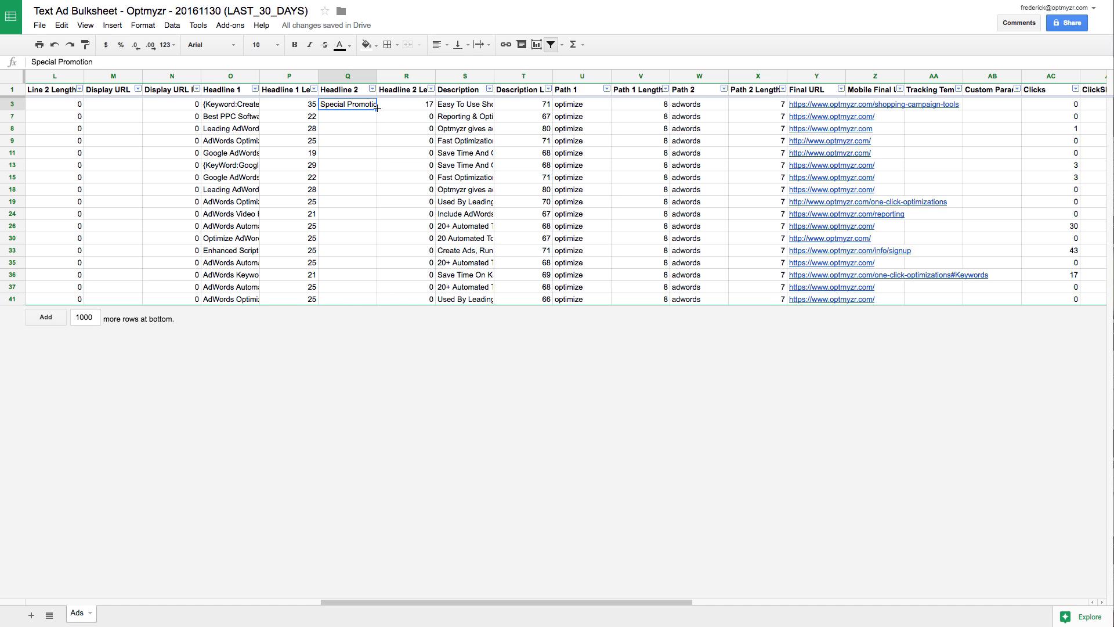
left_click_drag(377, 108, 381, 298)
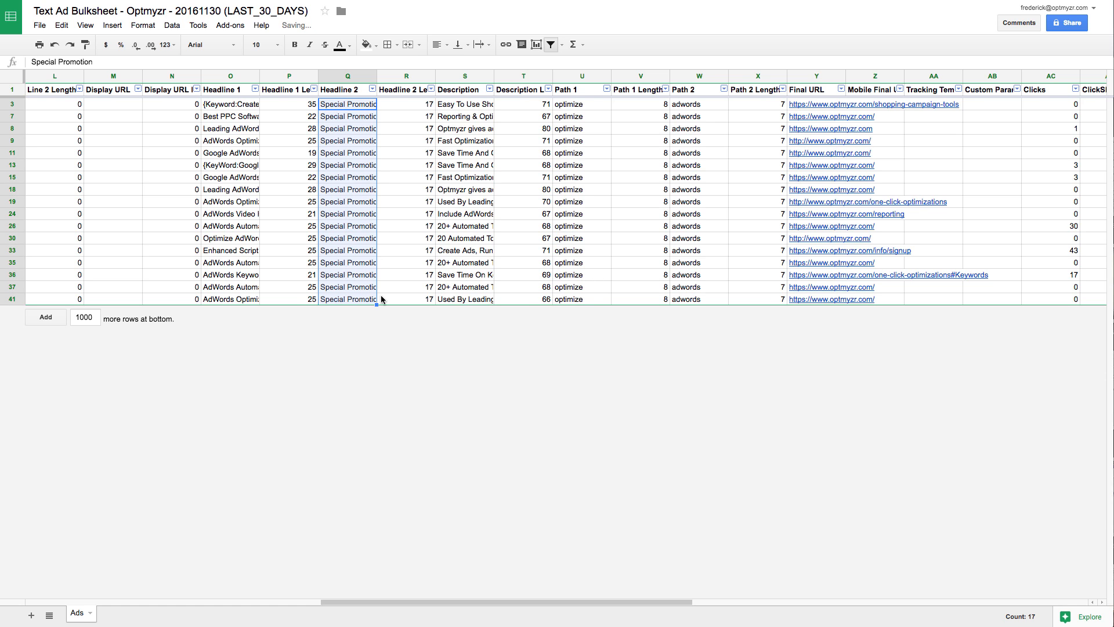
left_click(397, 298)
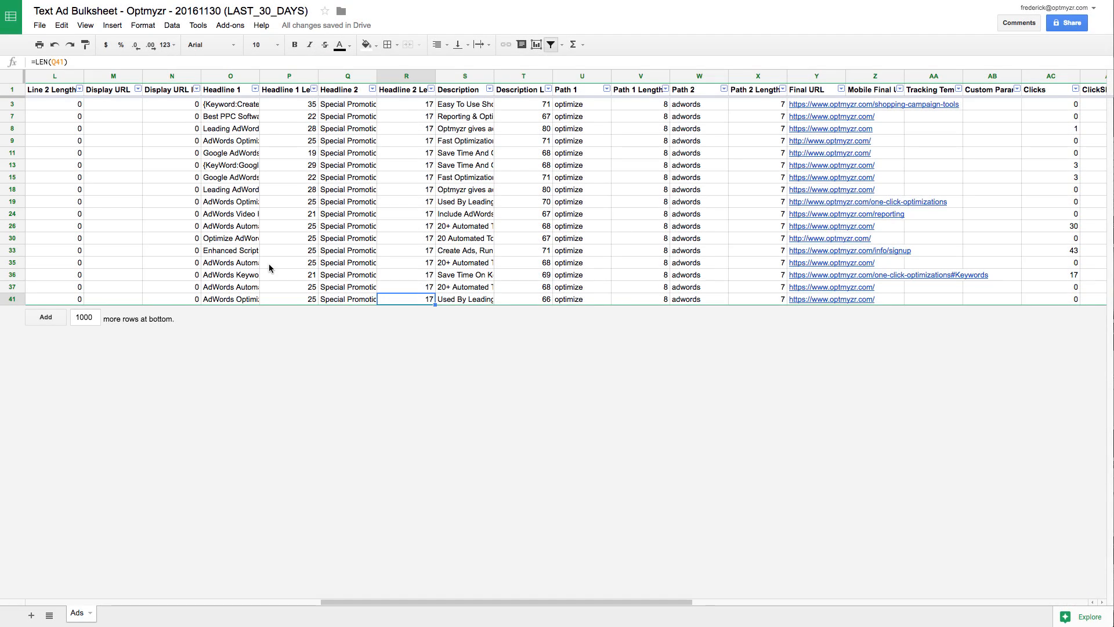
- Copy the whole filtered Ads sheet and paste its values only into a new sheet starting at cell A1
scroll(218, 254, "left", 10)
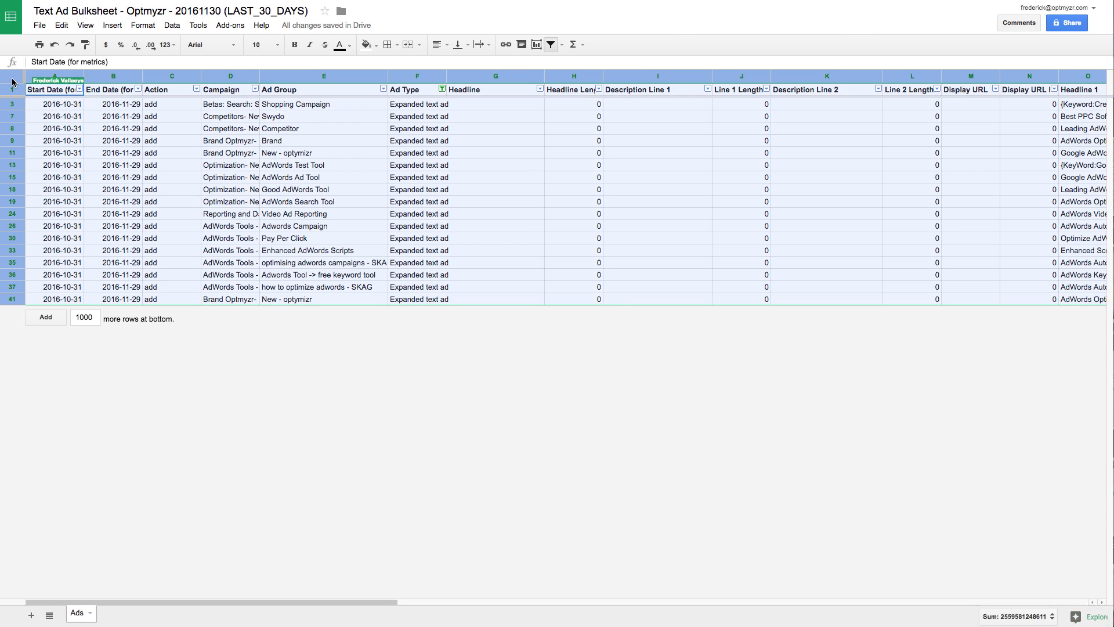
left_click(12, 82)
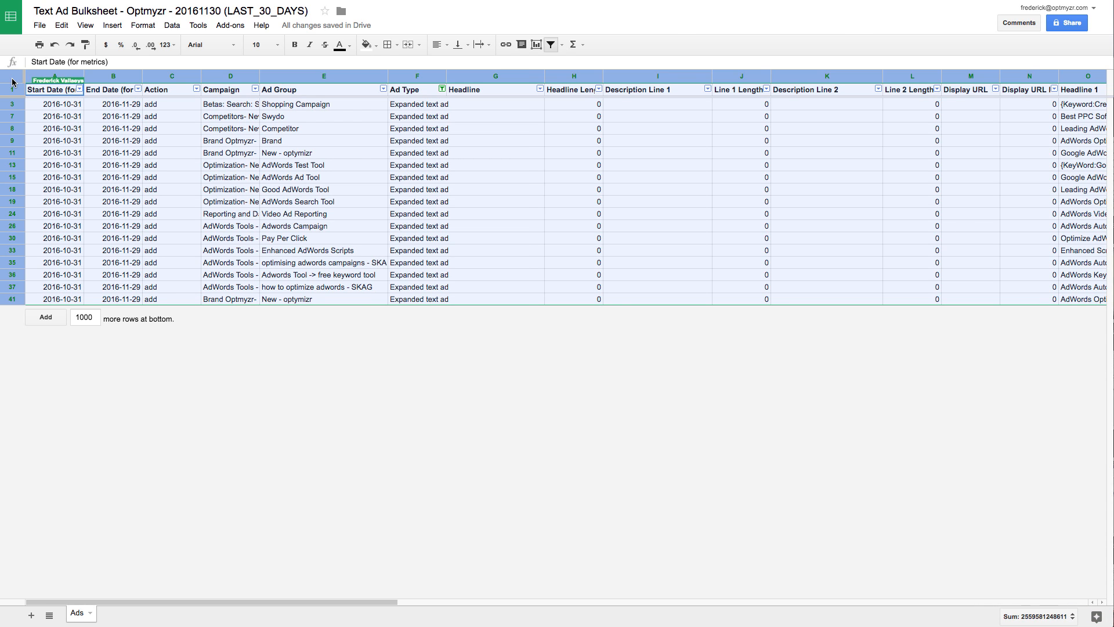
key("super+c")
left_click(34, 615)
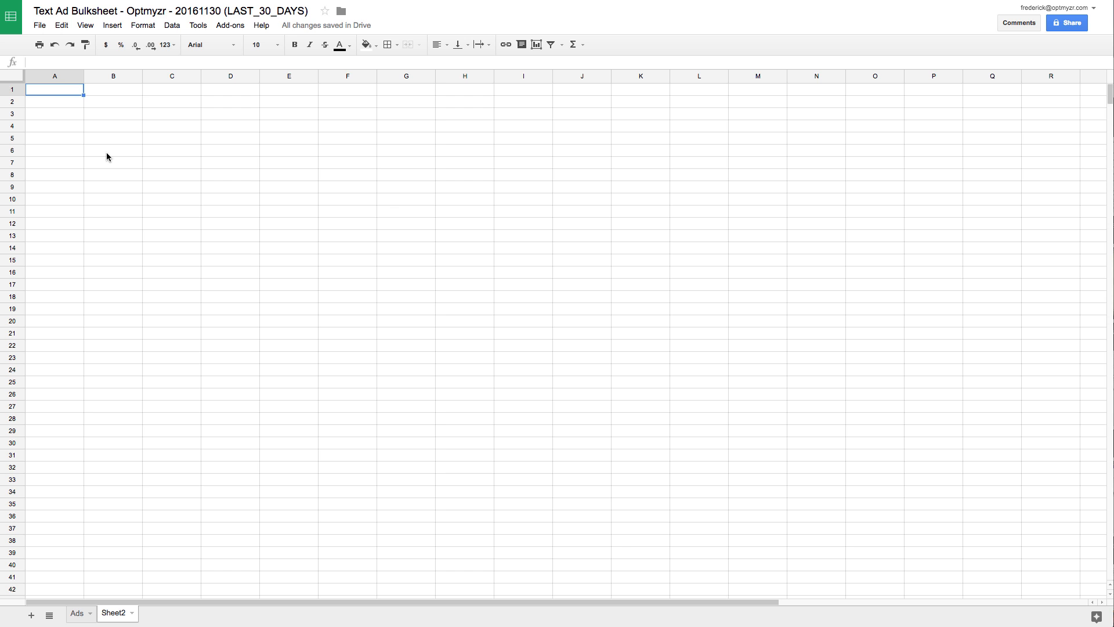
right_click(61, 94)
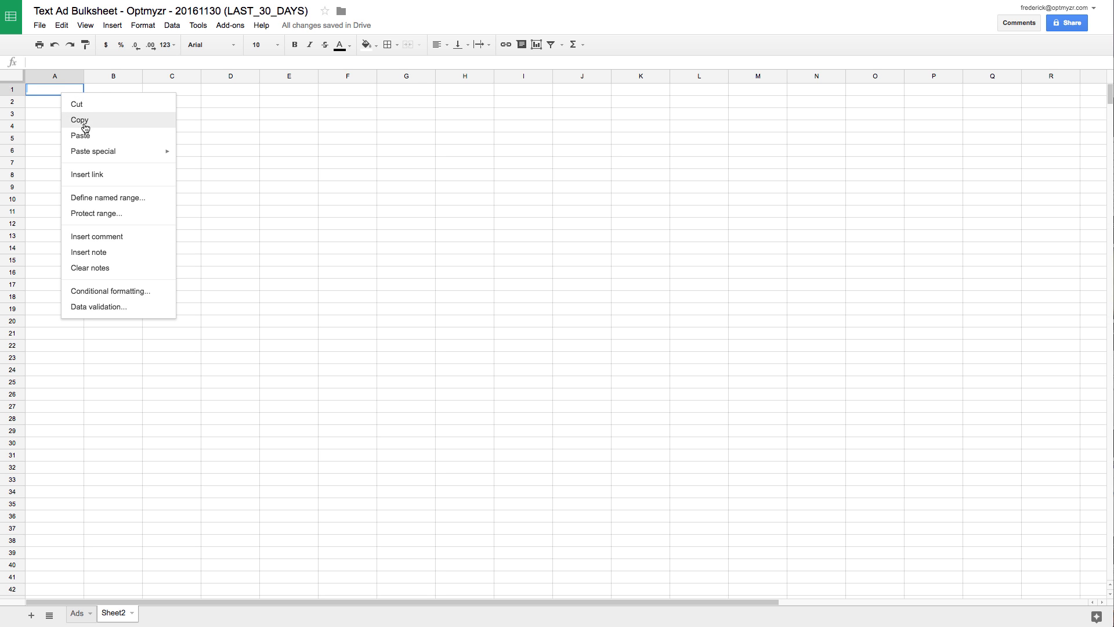
mouse_move(90, 151)
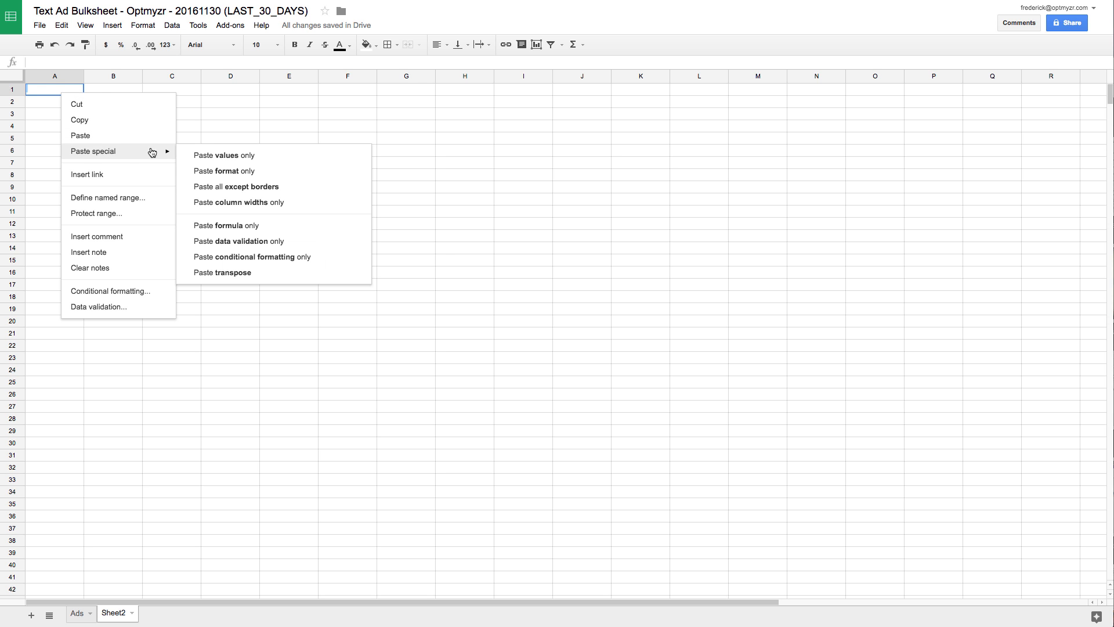
left_click(198, 162)
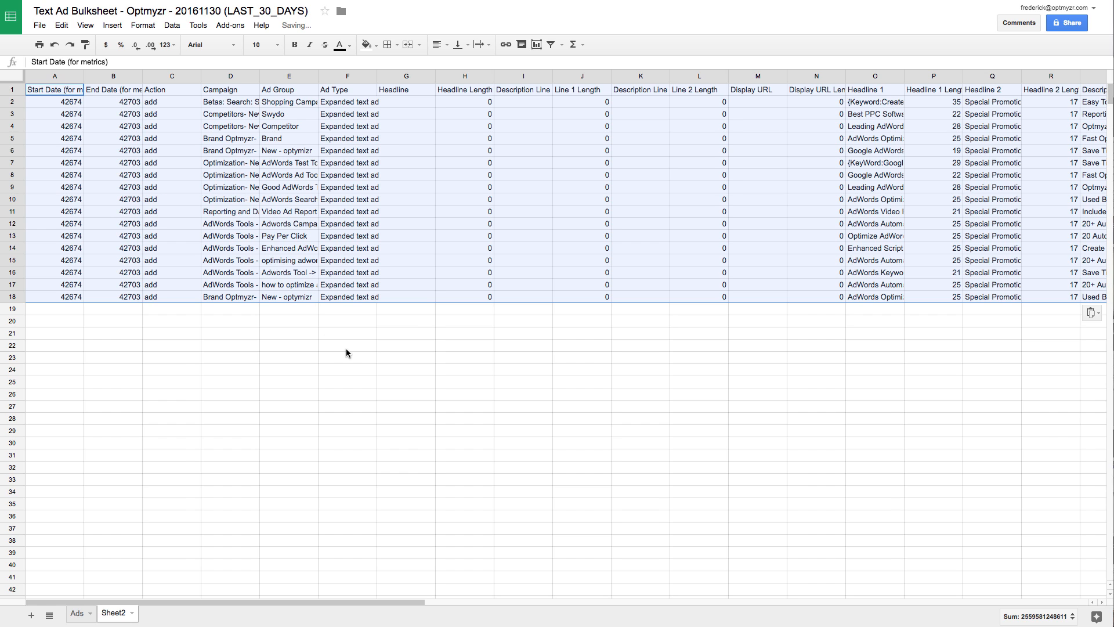
left_click(346, 350)
- Delete the standard text ad columns G to N, Headline through Display URL Length, from the expanded text ad copy
left_click(406, 76)
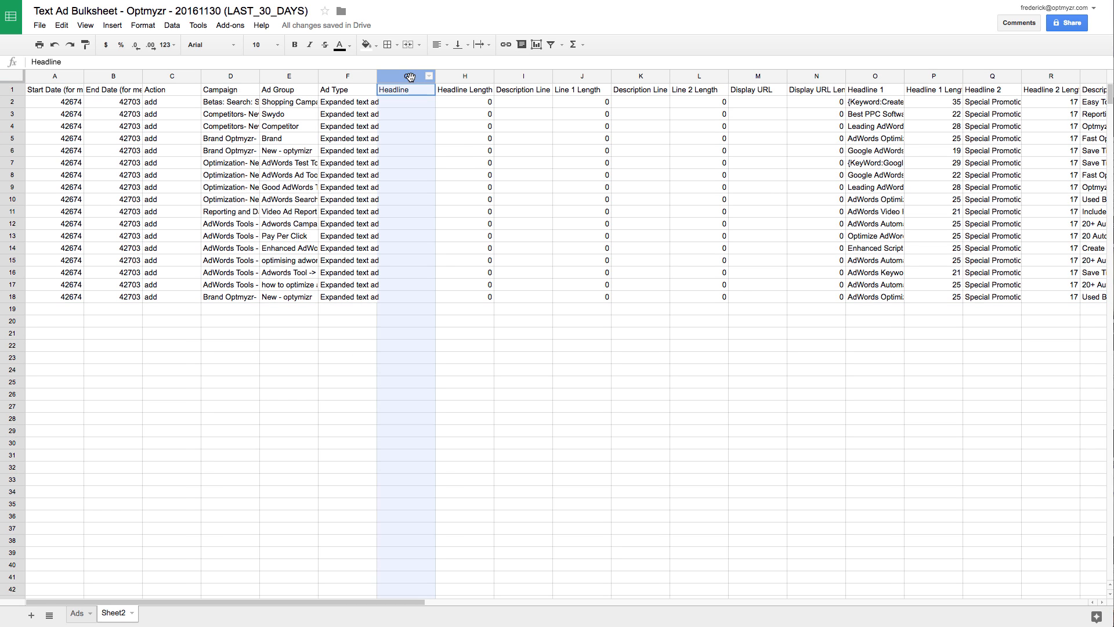
left_click(817, 76, "shift")
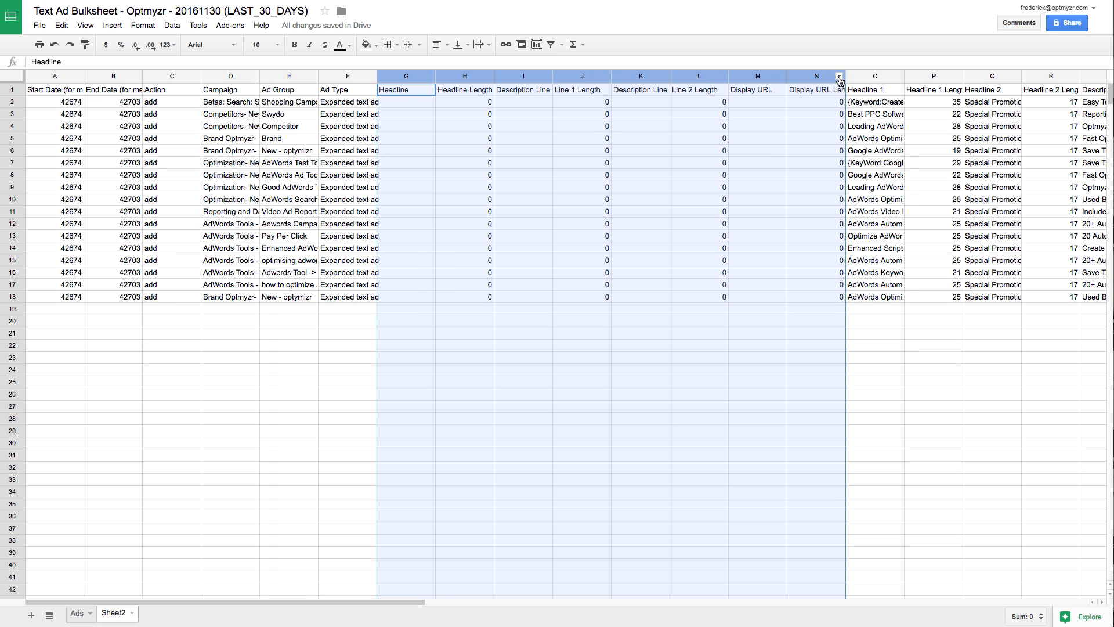
left_click(839, 76)
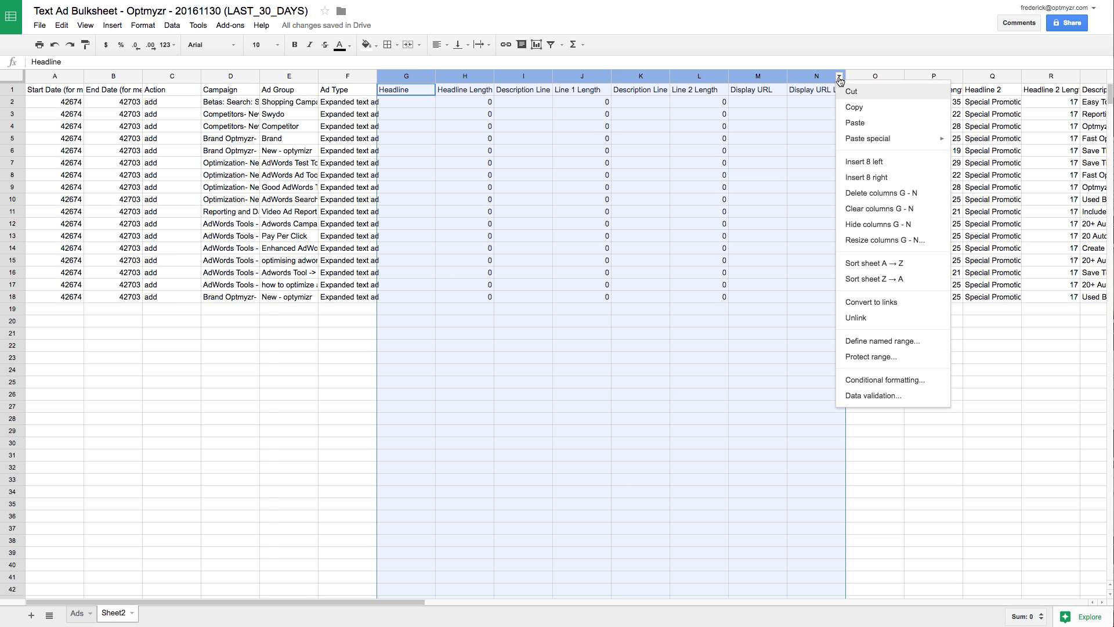
left_click(853, 192)
left_click(778, 341)
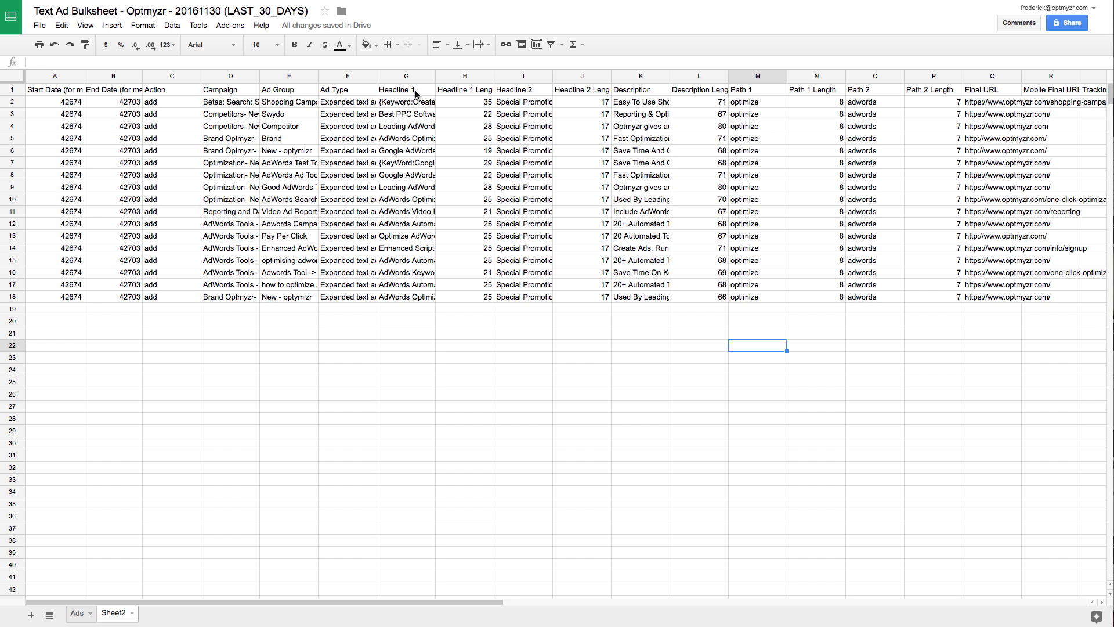
- Select the expanded text ad data from the Campaign header through the last Final URL row
left_click(223, 93)
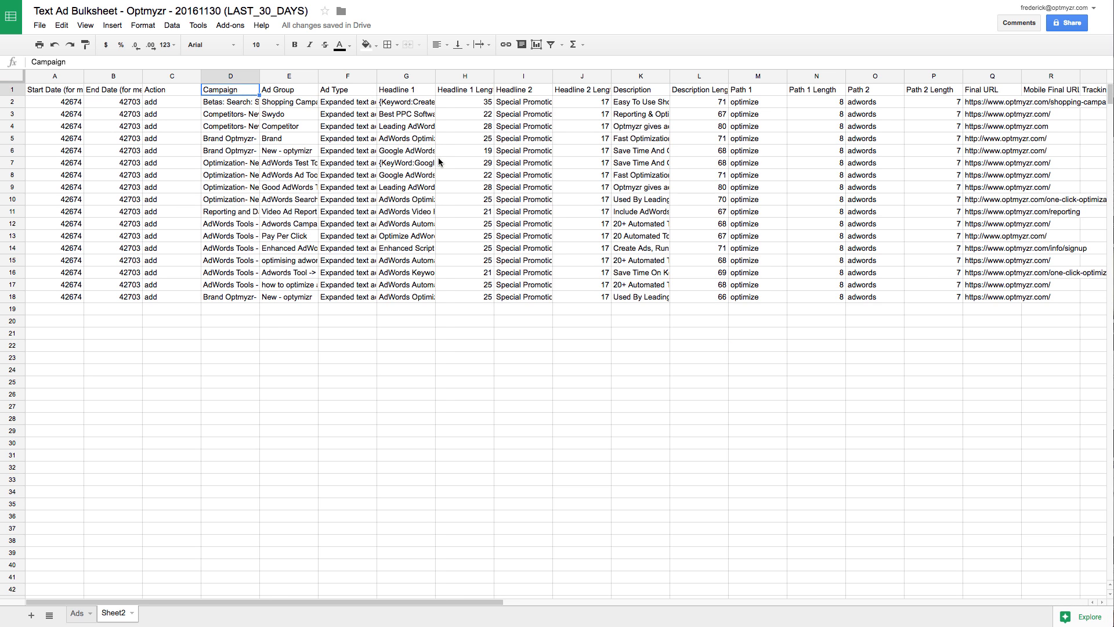
left_click(980, 295, "shift")
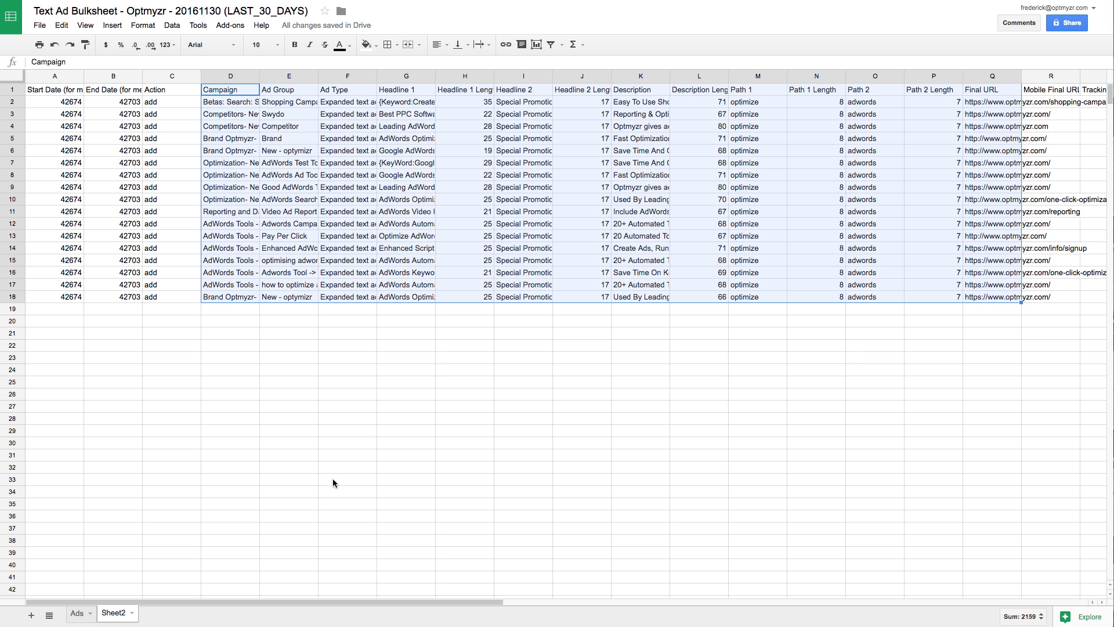
- Return to the Ads sheet and change the Ad Type filter to show only Text ad rows
left_click(80, 616)
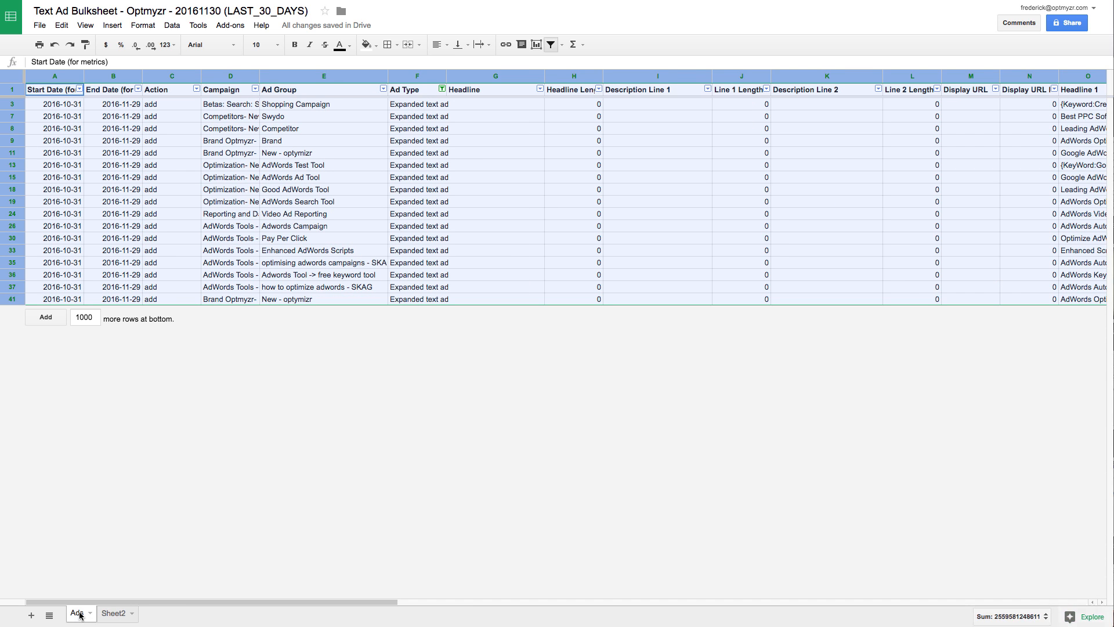
left_click(442, 89)
left_click(348, 258)
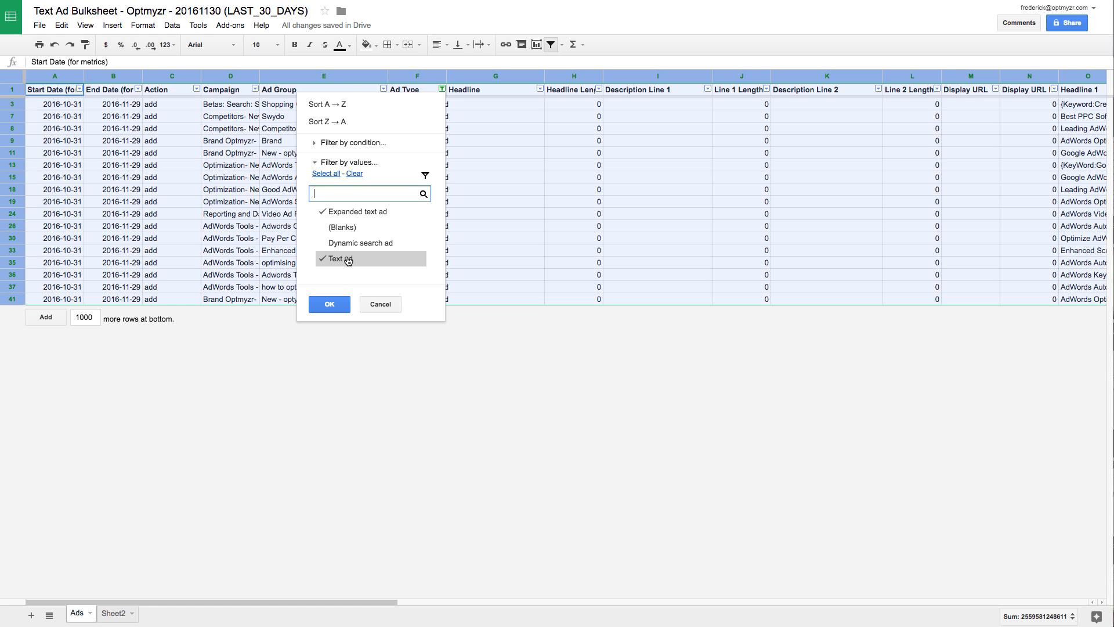
left_click(347, 212)
left_click(329, 304)
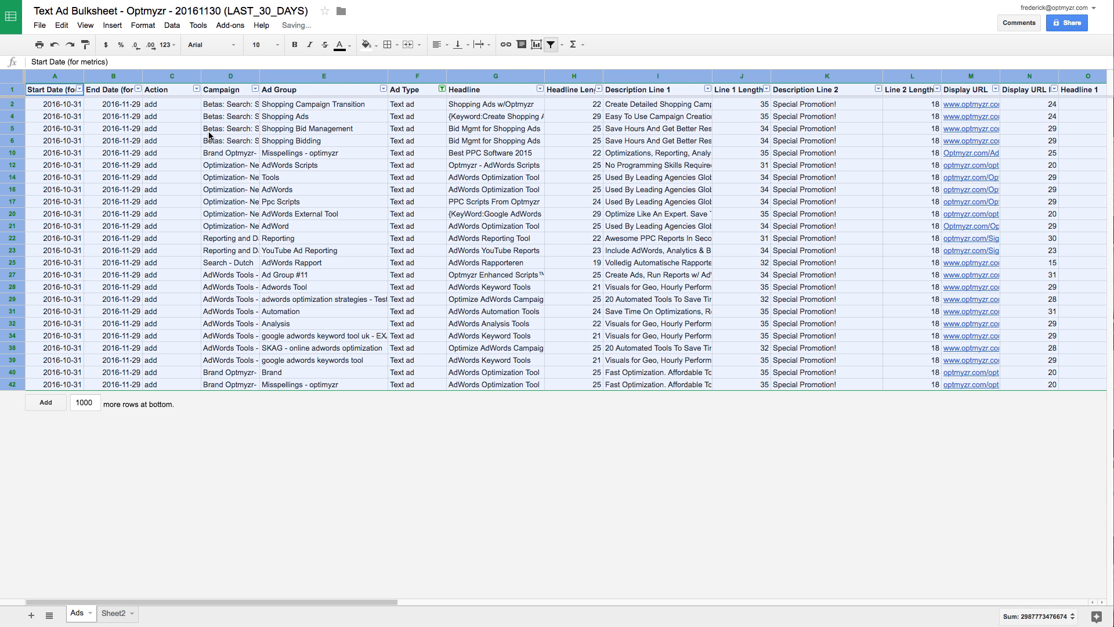
- Copy the filtered text ad rows and paste their values only into another new sheet starting at cell A1
key("ctrl+c")
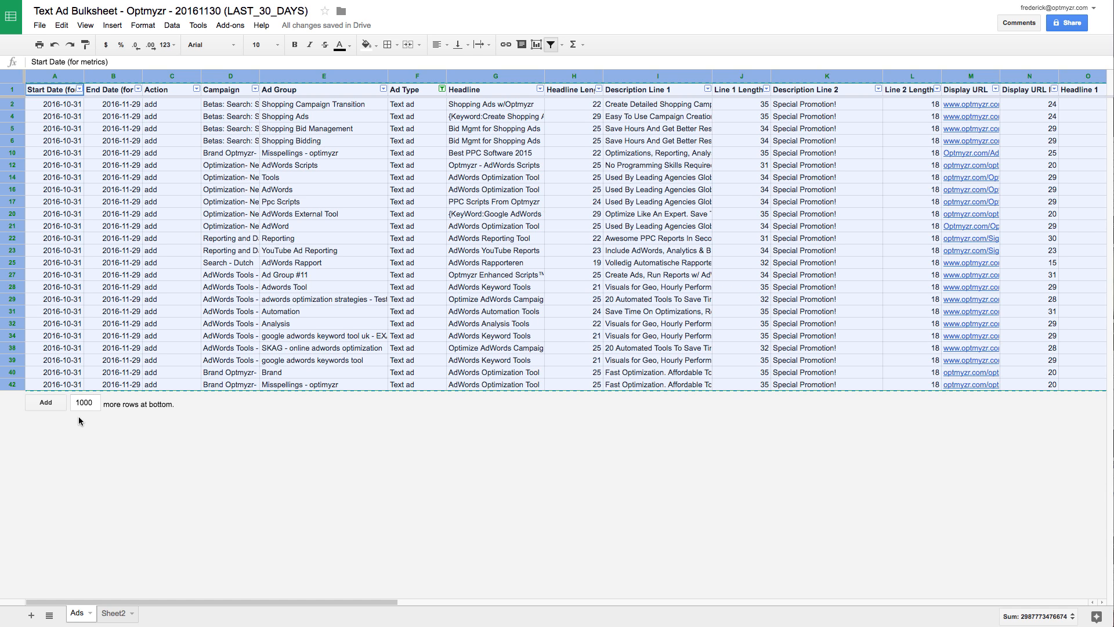
left_click(31, 615)
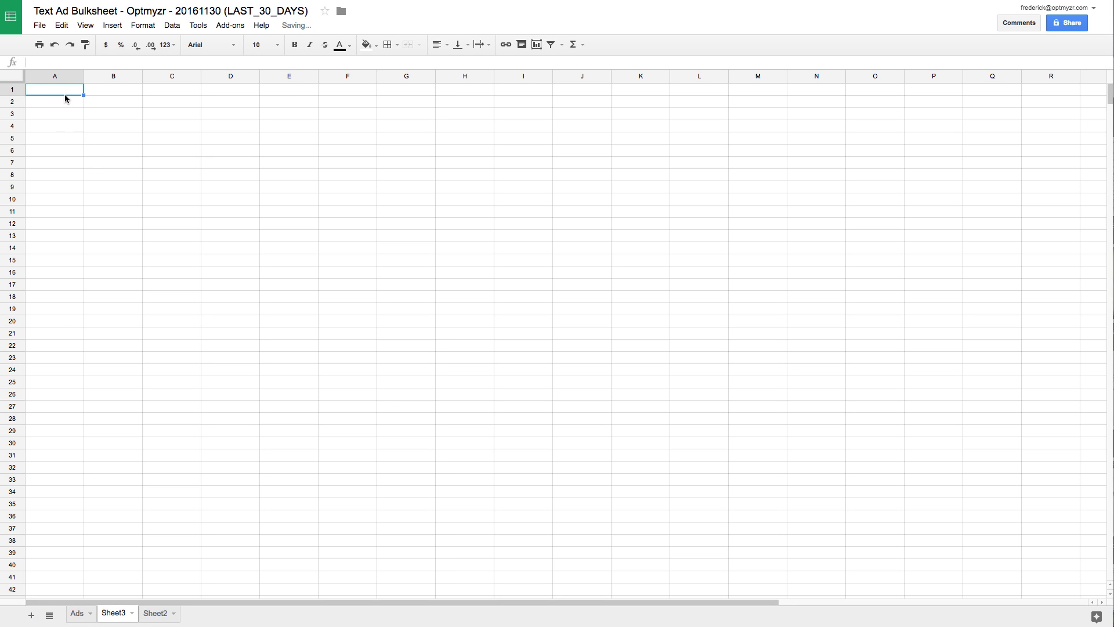
right_click(65, 96)
mouse_move(144, 155)
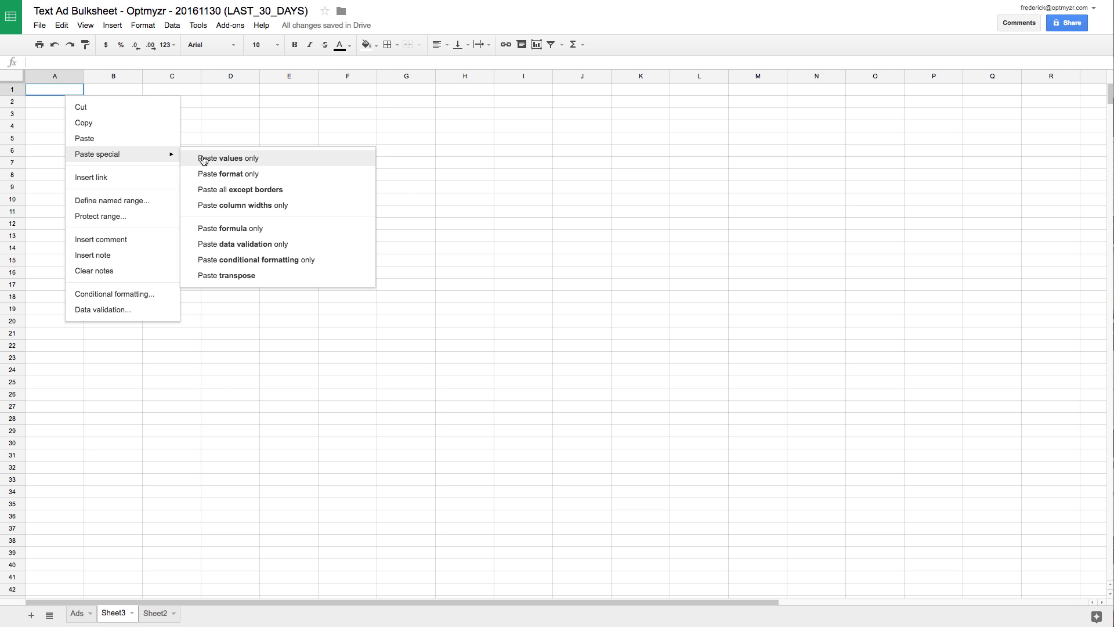
left_click(203, 157)
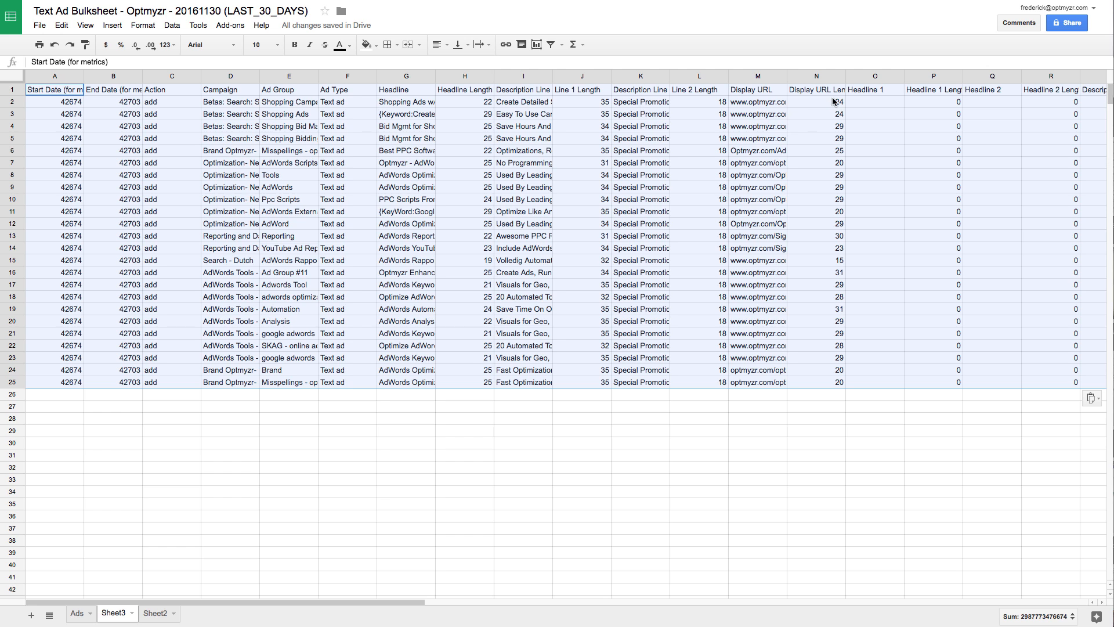
- Delete the expanded text ad columns O to X, Headline 1 through Path 2 Length, from the text ad copy
left_click(863, 76)
scroll(862, 77, "right", 1)
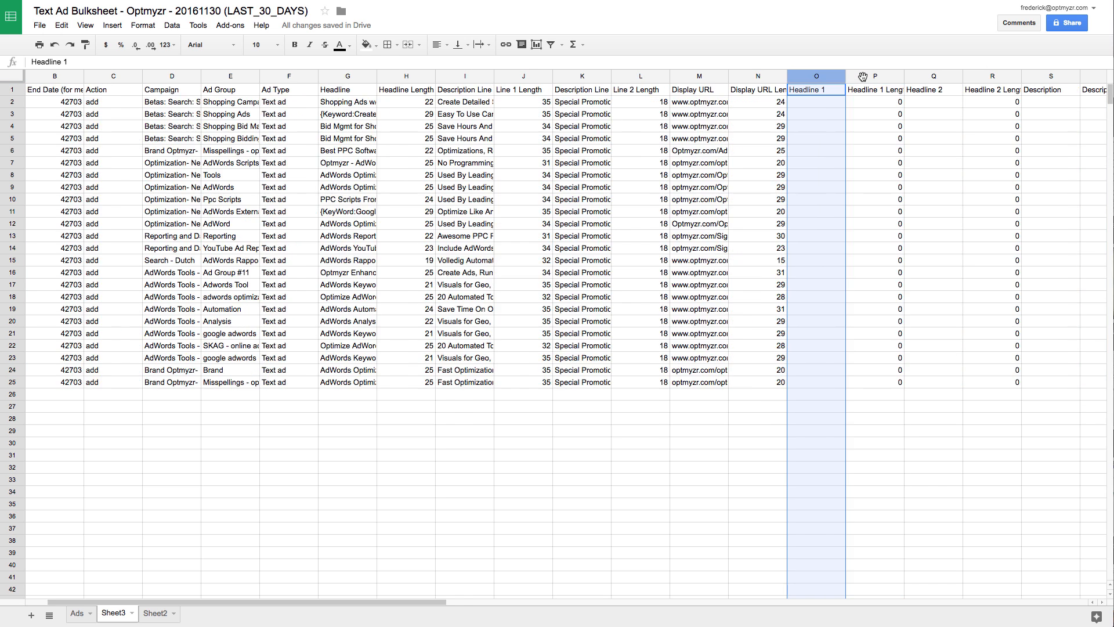
scroll(863, 77, "right", 4)
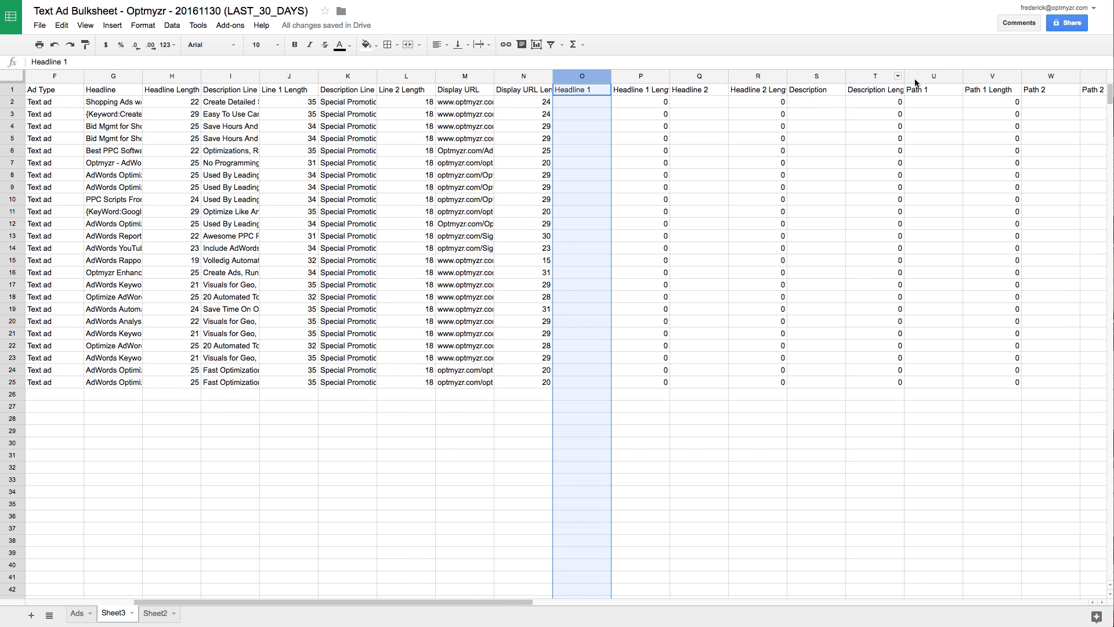
scroll(982, 79, "right", 2)
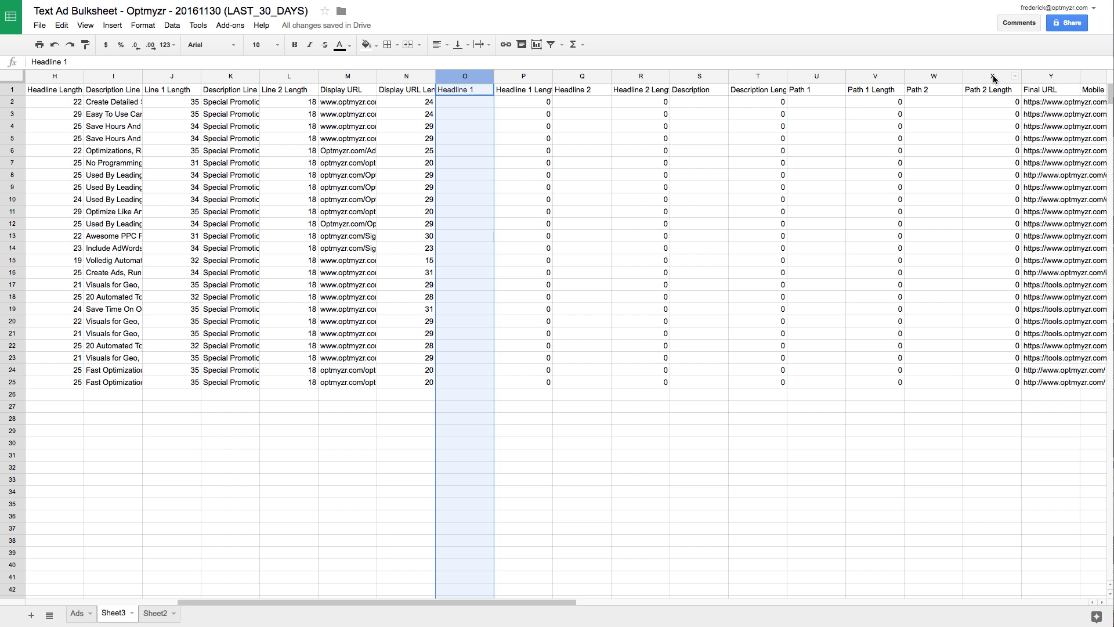
left_click(995, 78, "shift")
right_click(1011, 80)
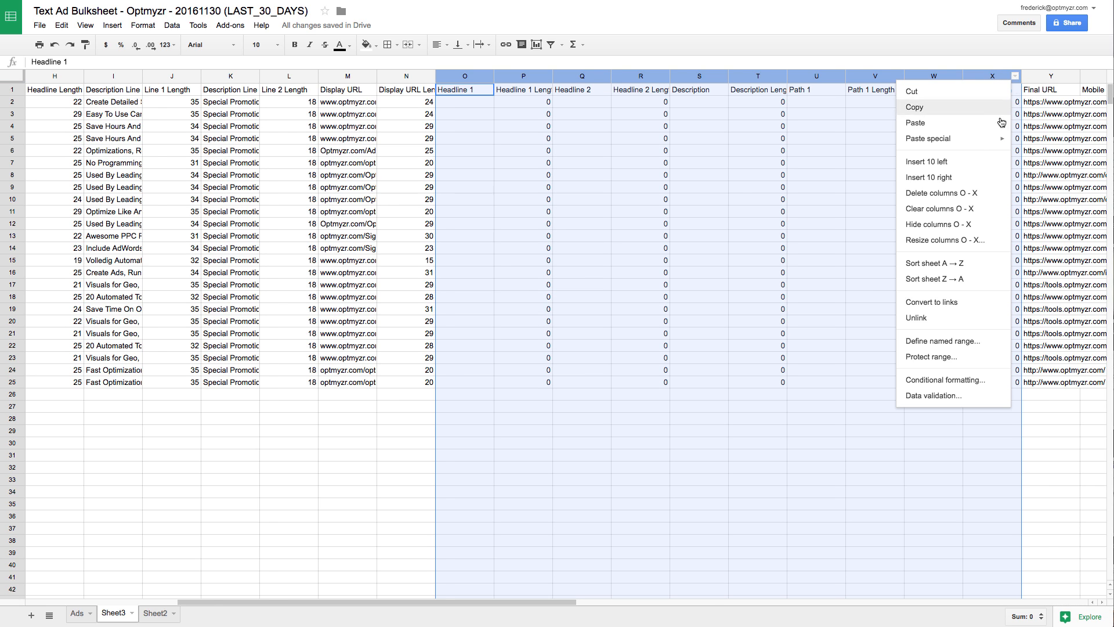
left_click(952, 194)
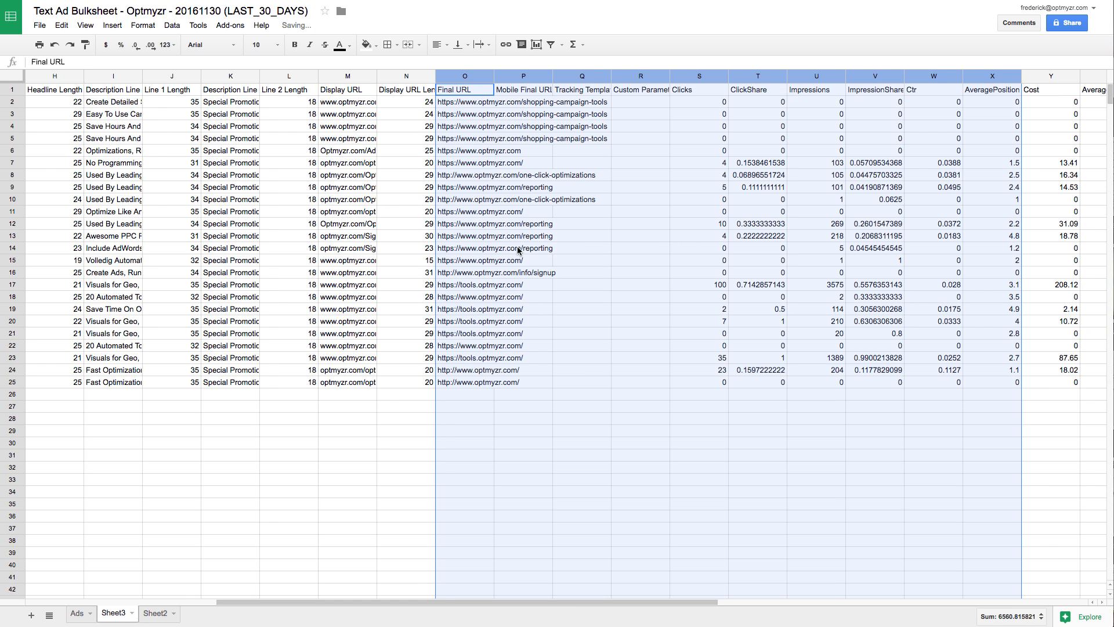
- Copy the entire text ad sheet, switch to Google AdWords Editor, and paste the data into a new import from text
key("ctrl+a")
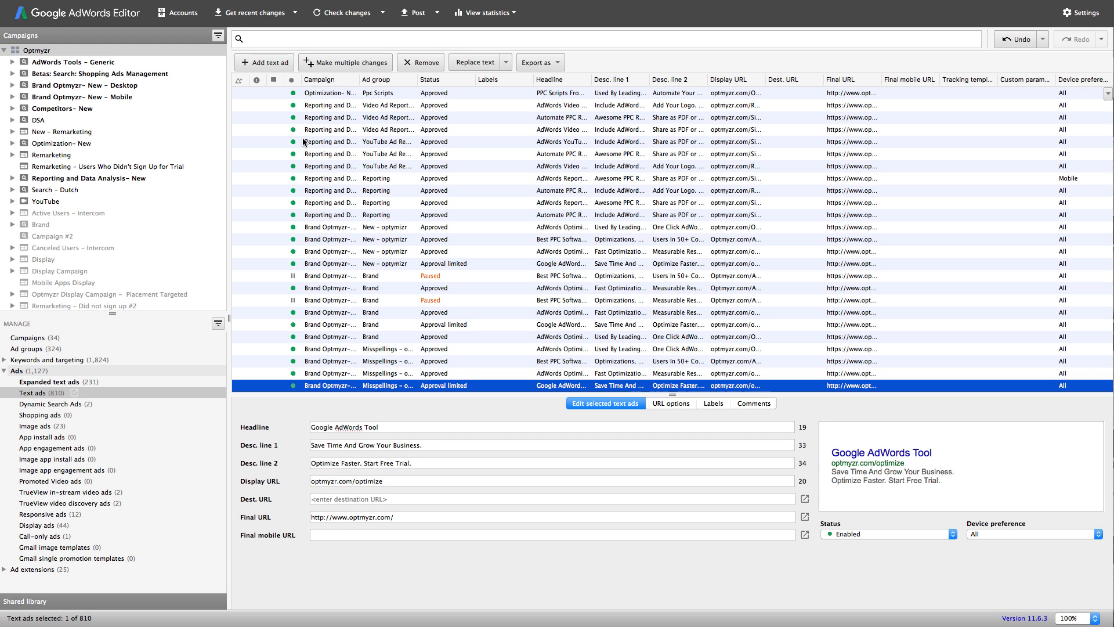
left_click(145, 0)
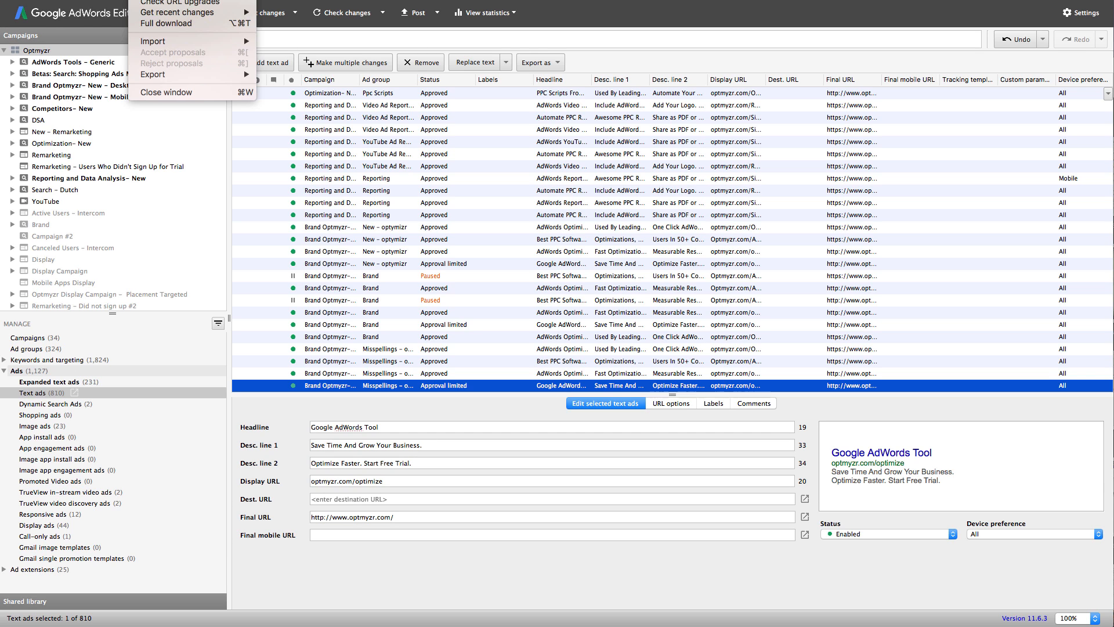
mouse_move(164, 41)
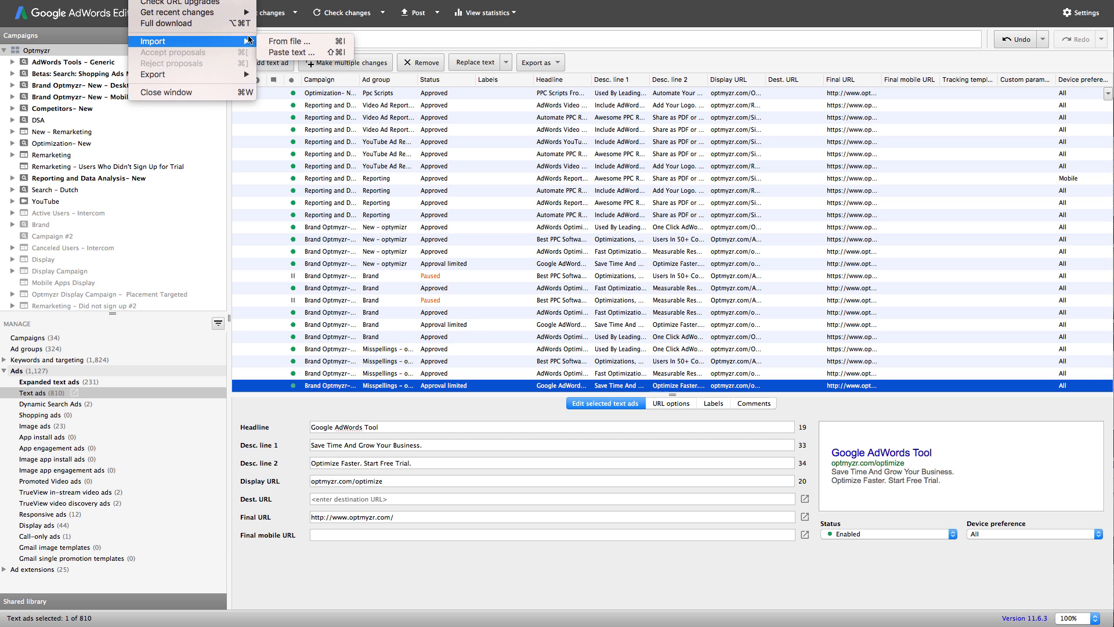
left_click(283, 53)
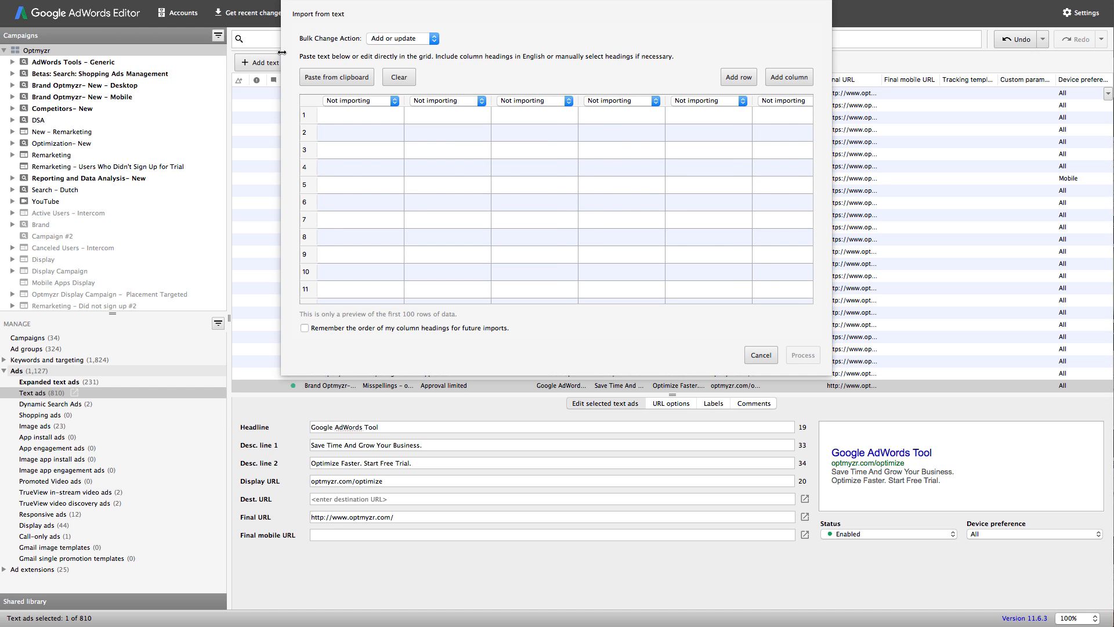
key("super+v")
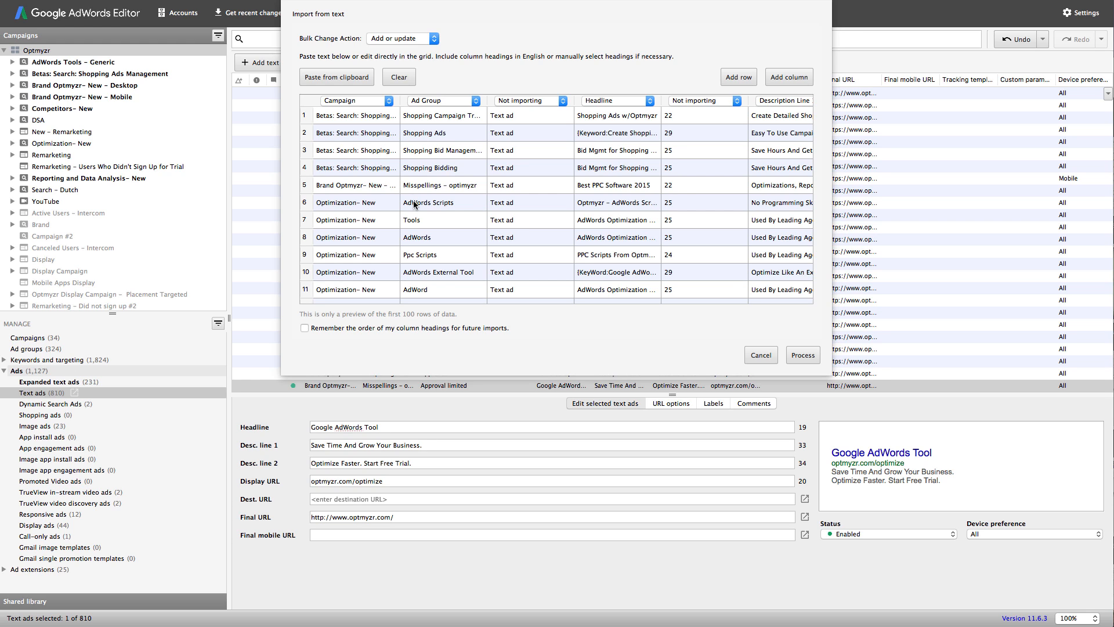
- Process the pasted text ads and finish the import, then review the proposed ads in the text ads list
left_click(800, 354)
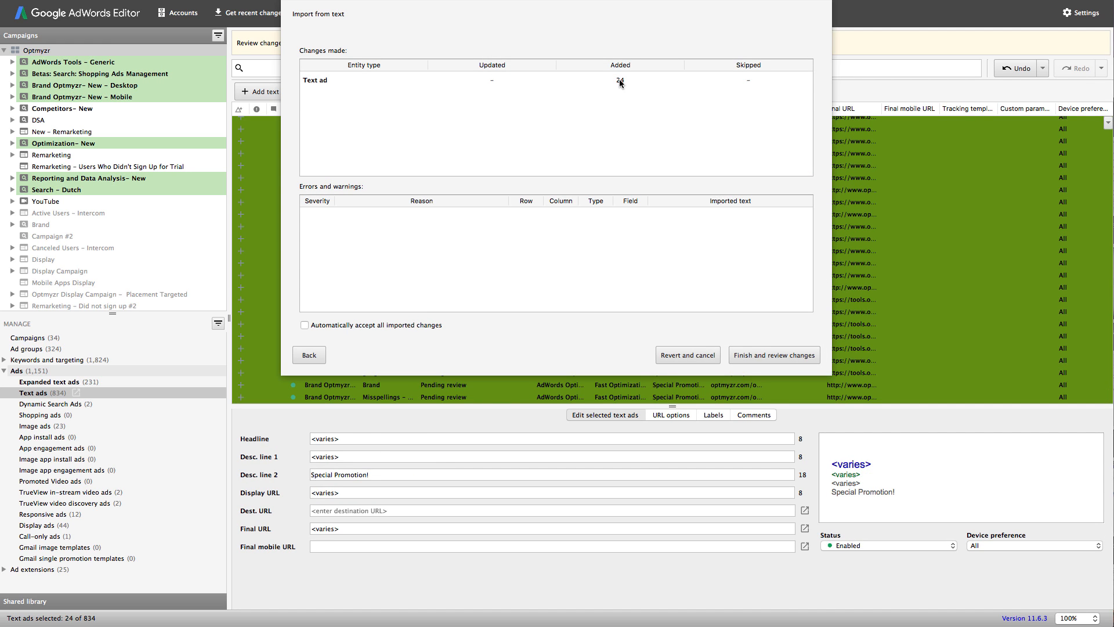
left_click(750, 356)
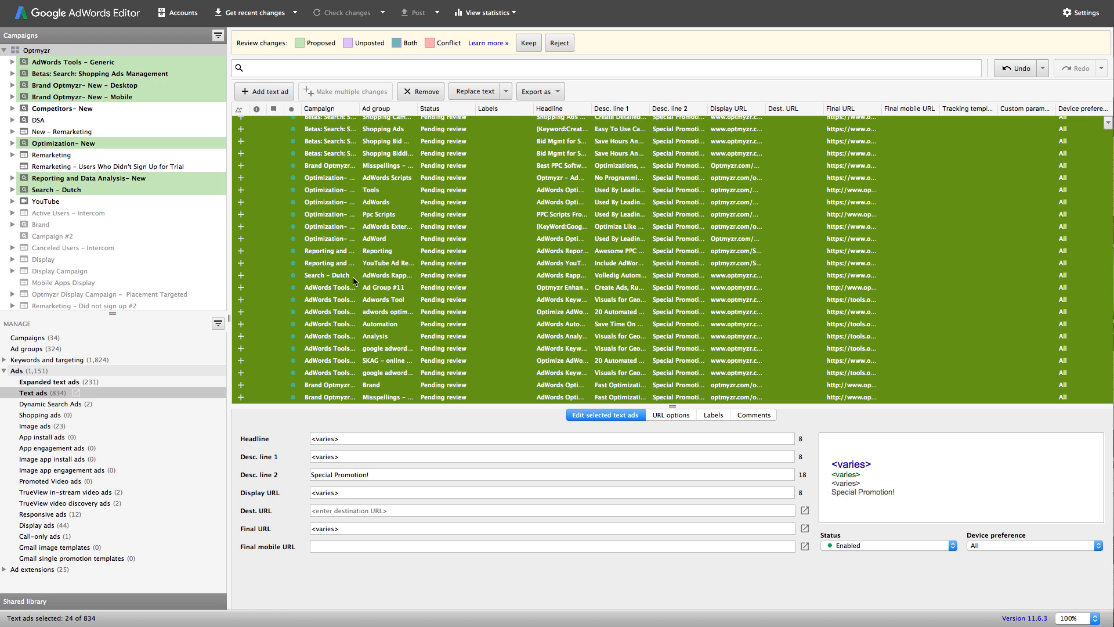
scroll(353, 278, "up", 3)
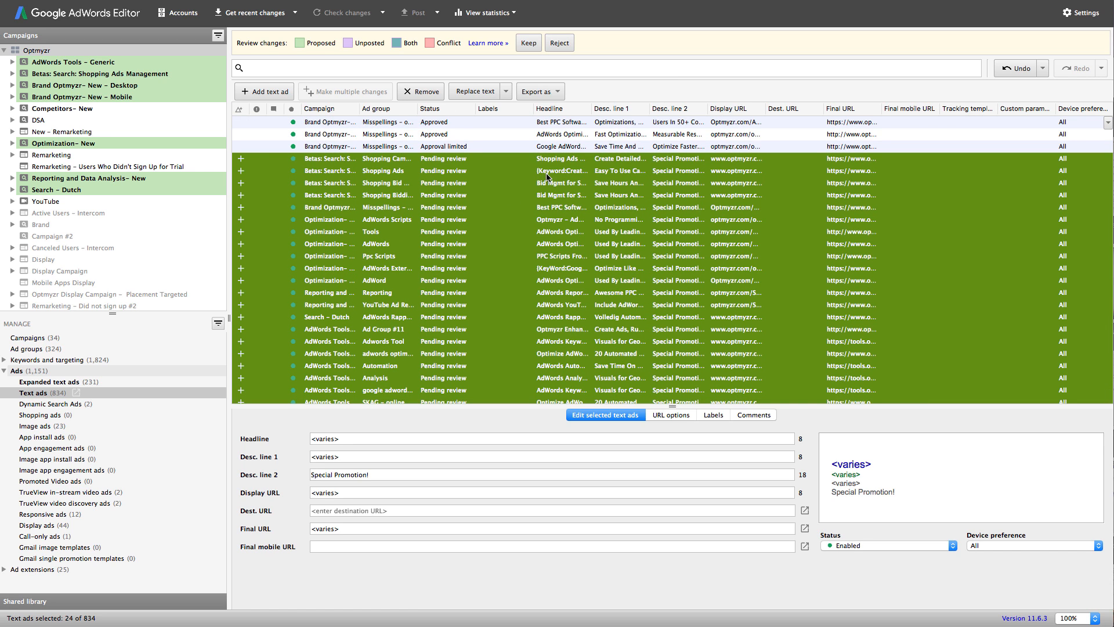